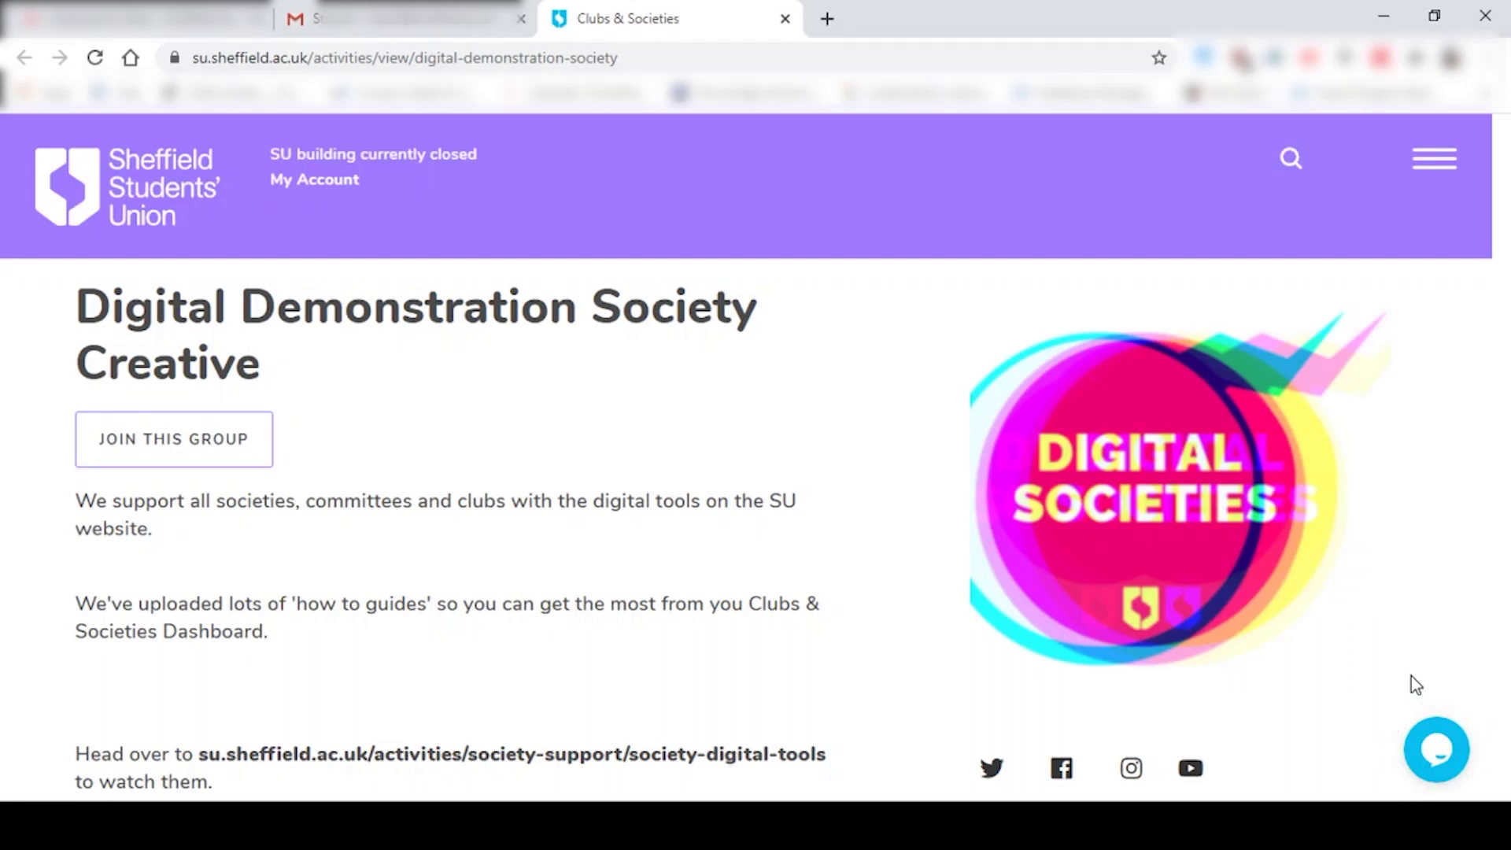
Step: Switch to the Gmail tab holding the starred tawk.to invitation email
{"action": "left_click", "coordinate": [369, 19]}
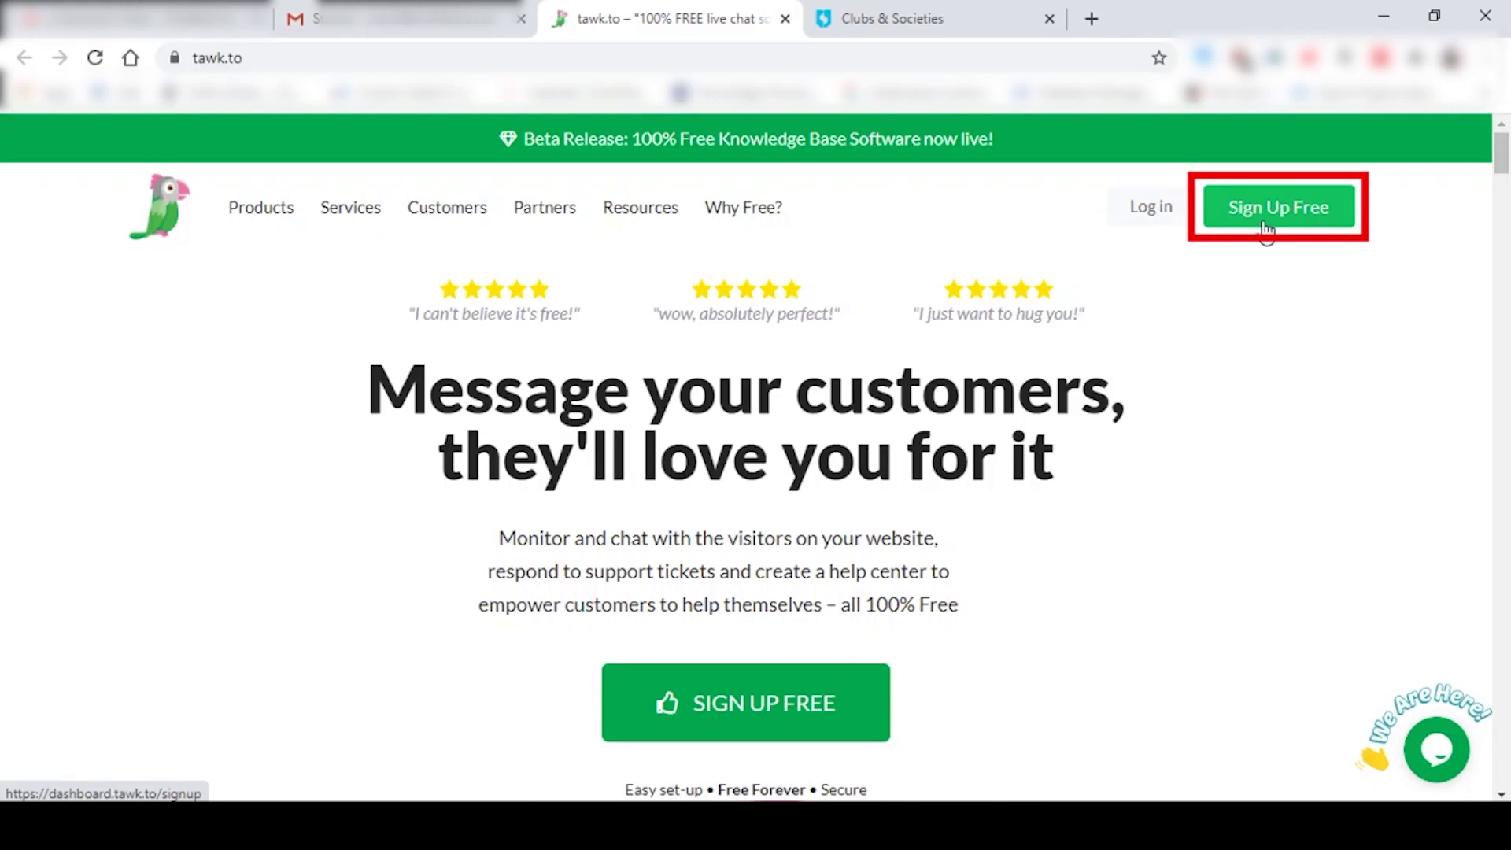
Step: Log in to tawk.to, glance at the property list, then return to the Digital Demonstration Society page
{"action": "left_click", "coordinate": [1142, 222]}
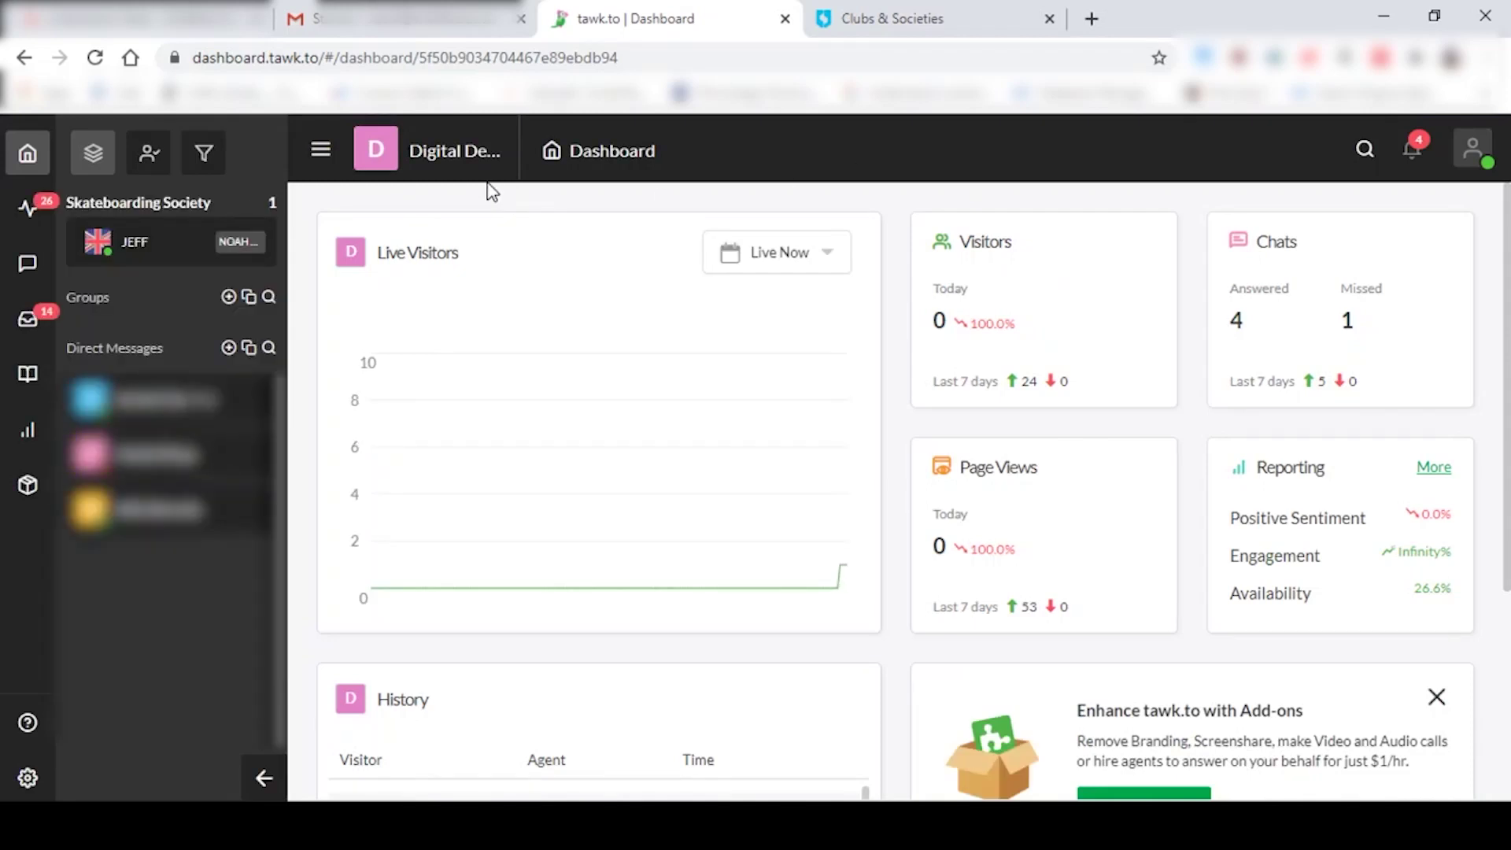
{"action": "left_click", "coordinate": [454, 167]}
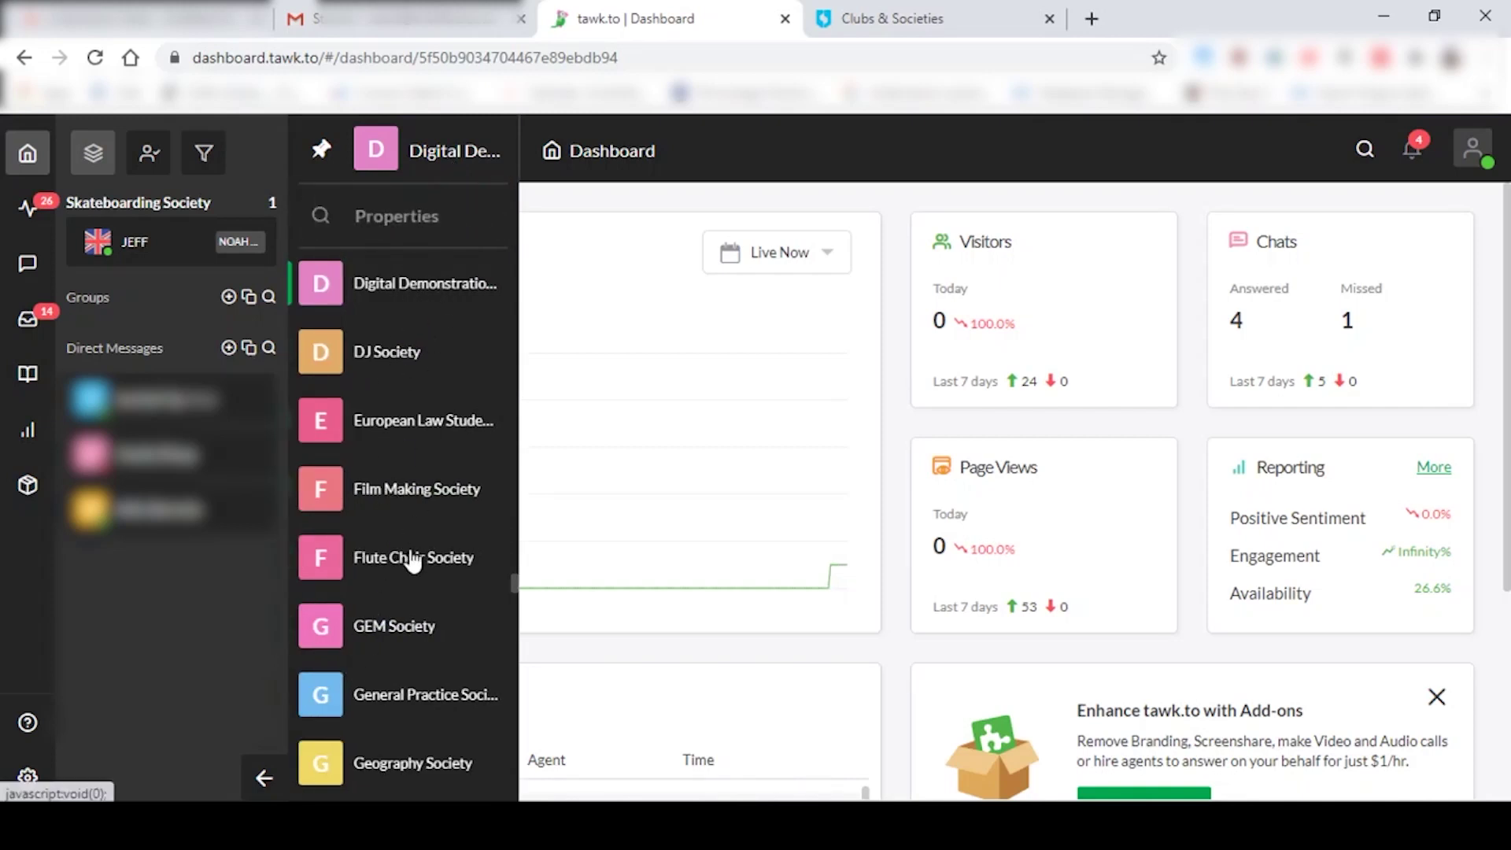
{"action": "left_click", "coordinate": [756, 148]}
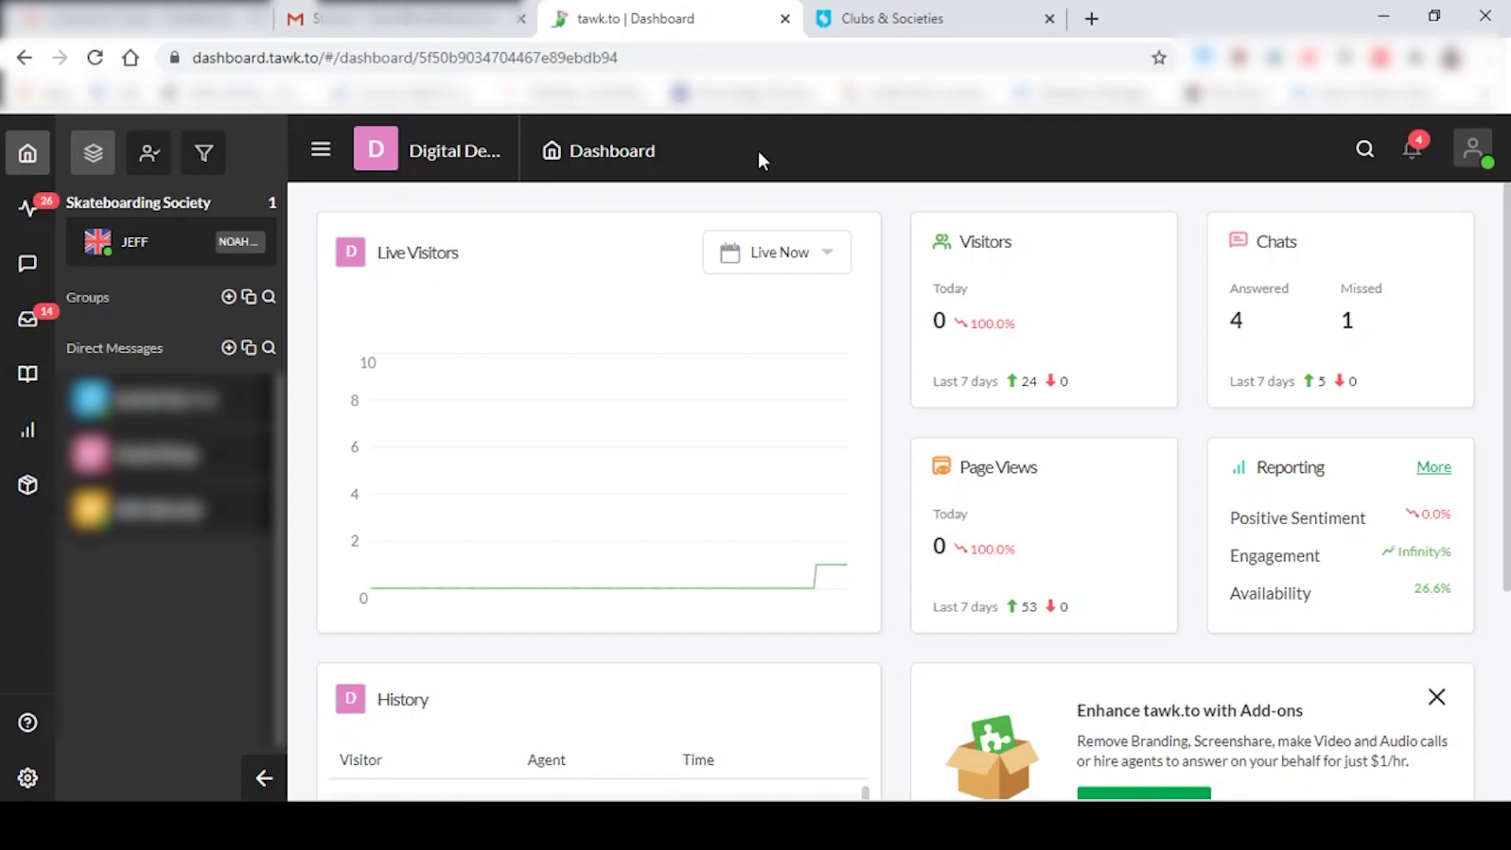
{"action": "left_click", "coordinate": [861, 30]}
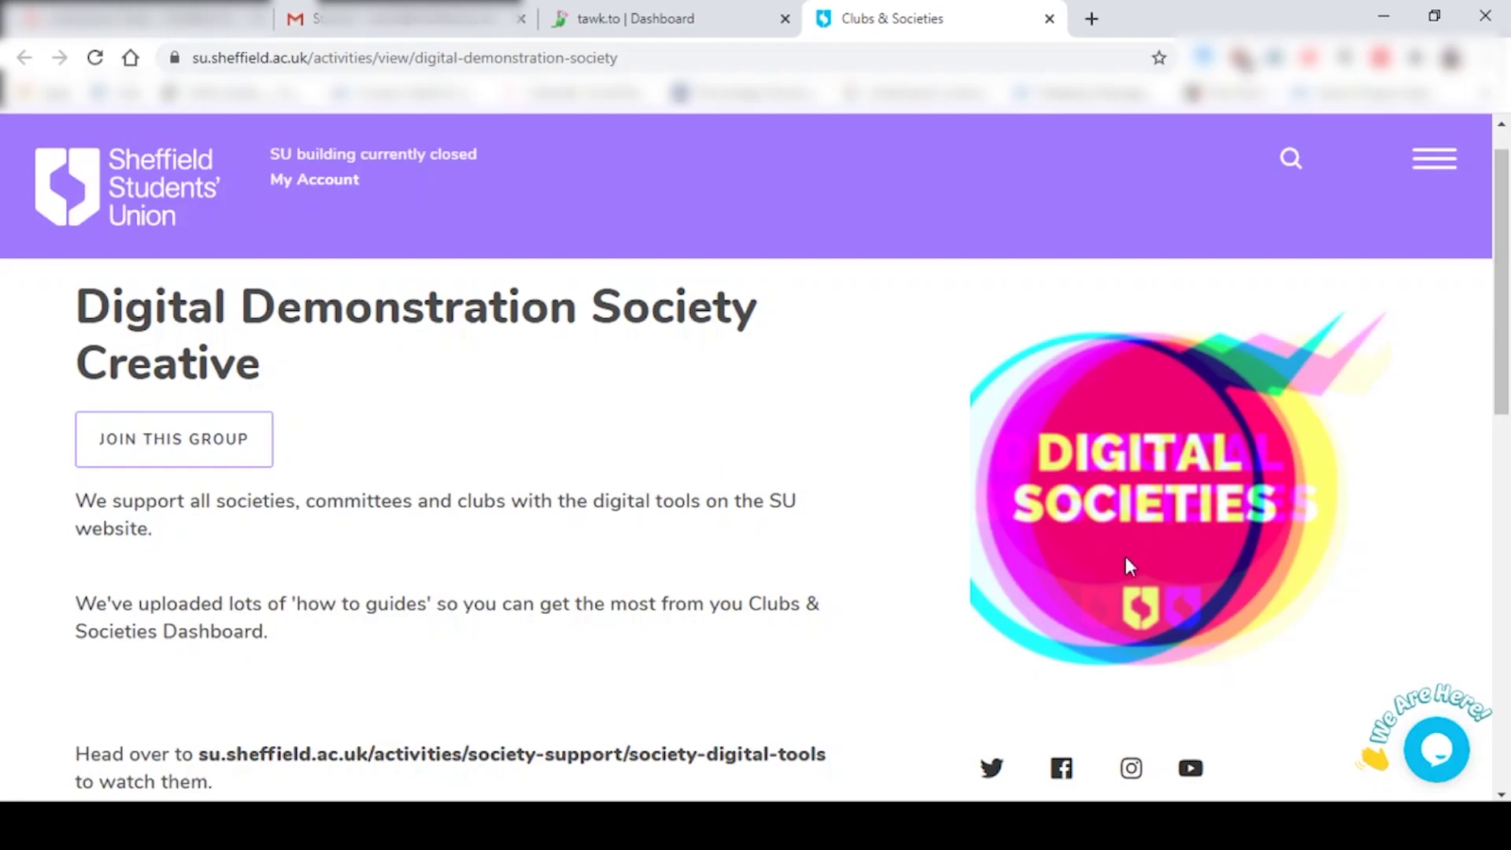
Step: As a visitor, send 'Hey!' from the society page's chat widget and check it in the tawk.to dashboard
{"action": "left_click", "coordinate": [1436, 749]}
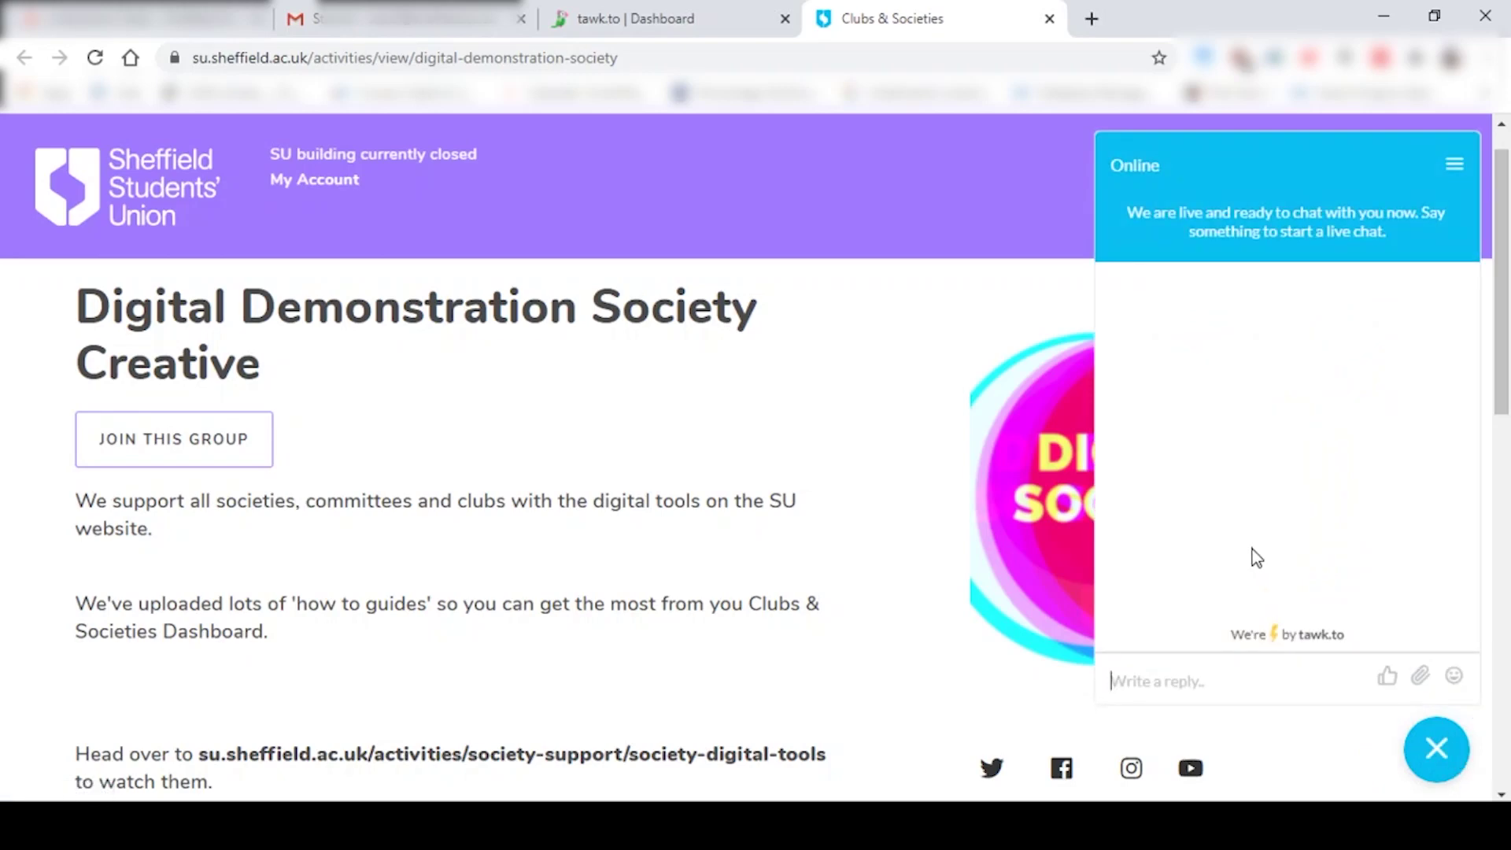
{"action": "type", "text": "Hey!"}
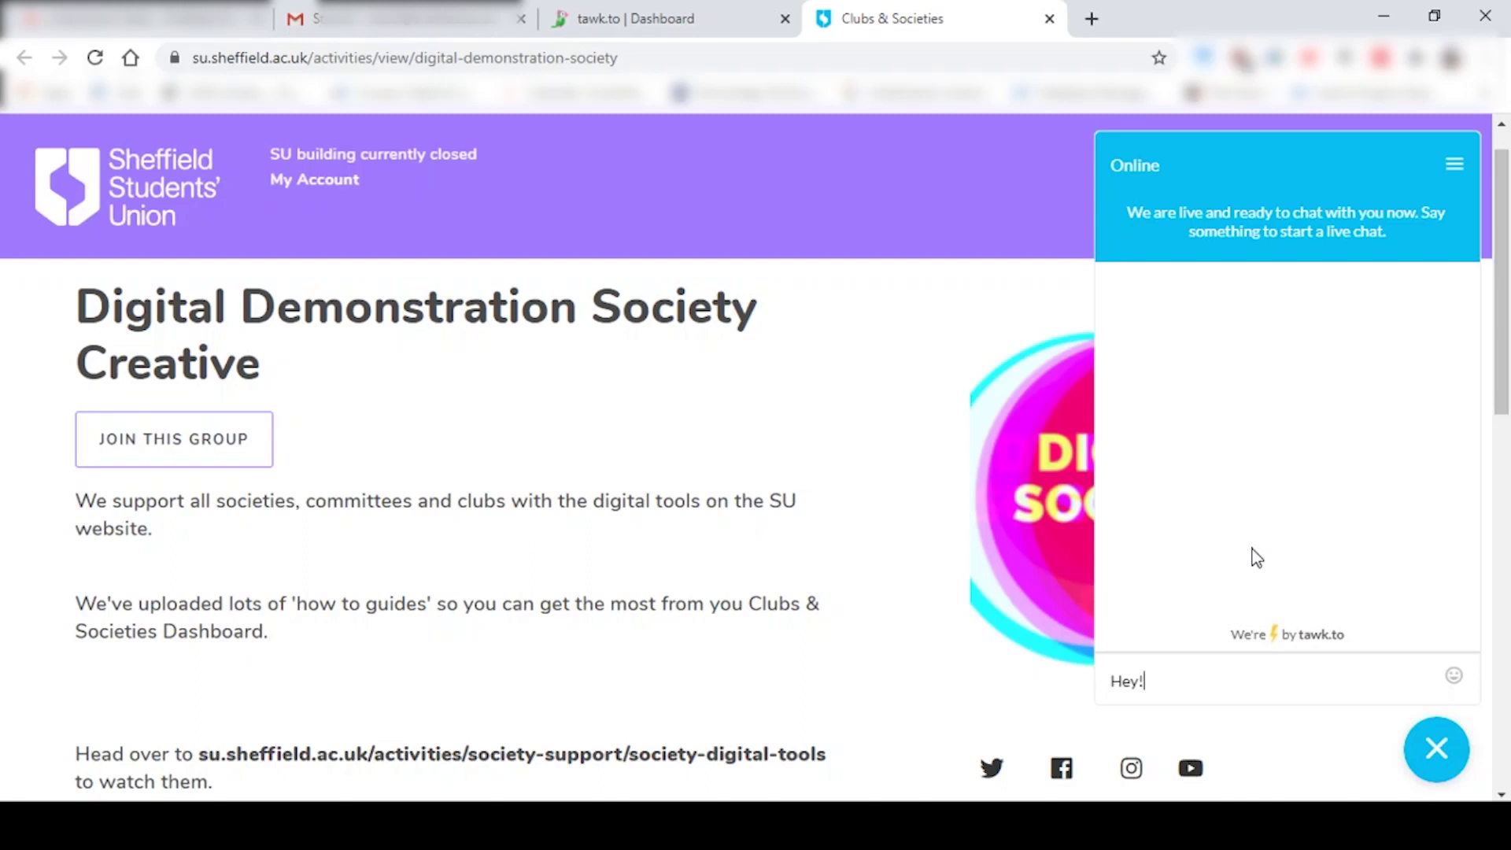
{"action": "key", "text": "Return"}
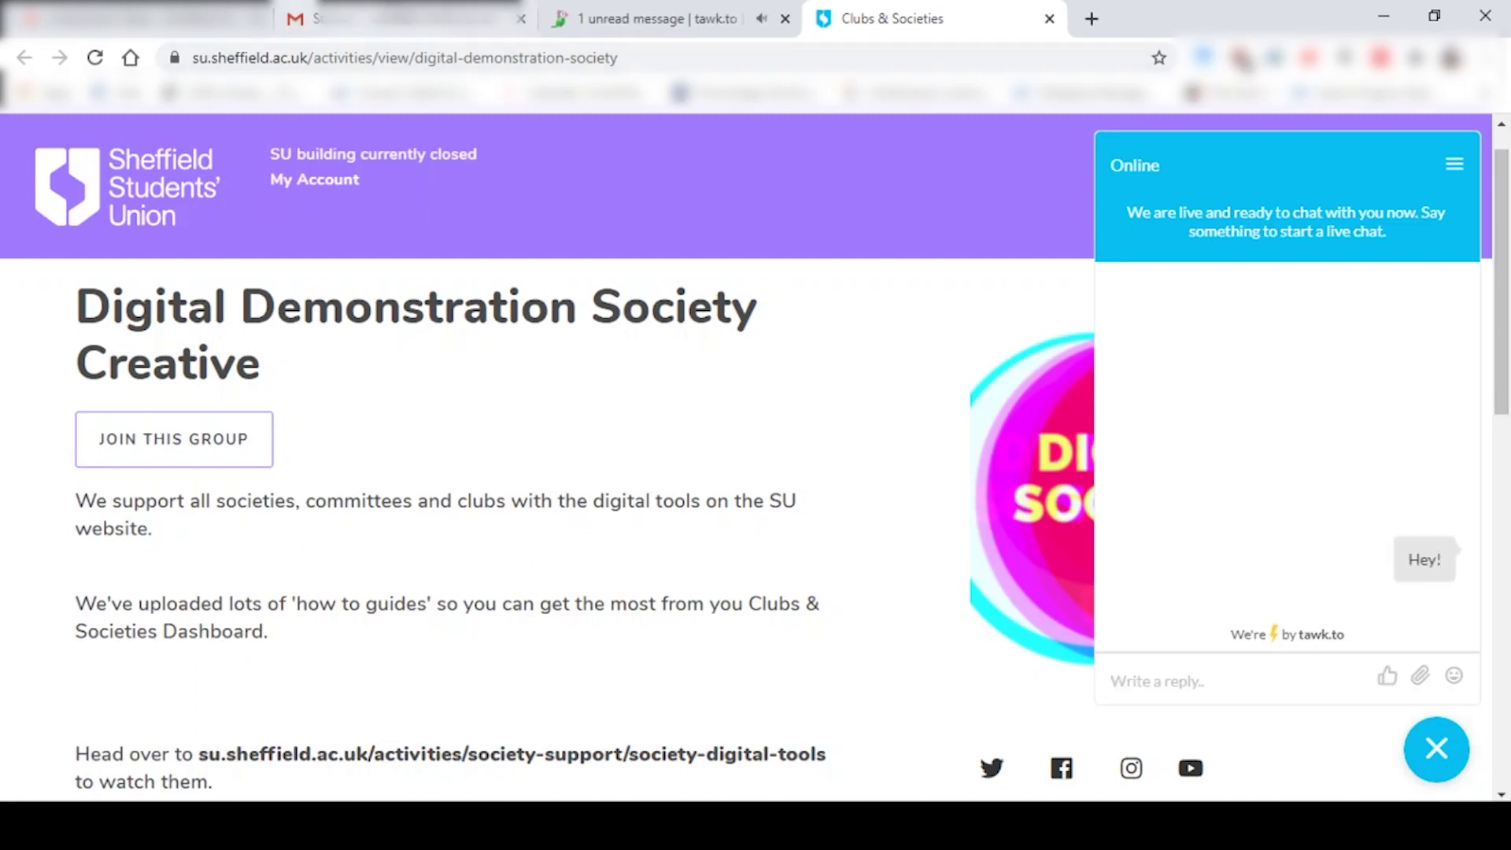
{"action": "left_click", "coordinate": [618, 12]}
{"action": "mouse_move", "coordinate": [199, 259]}
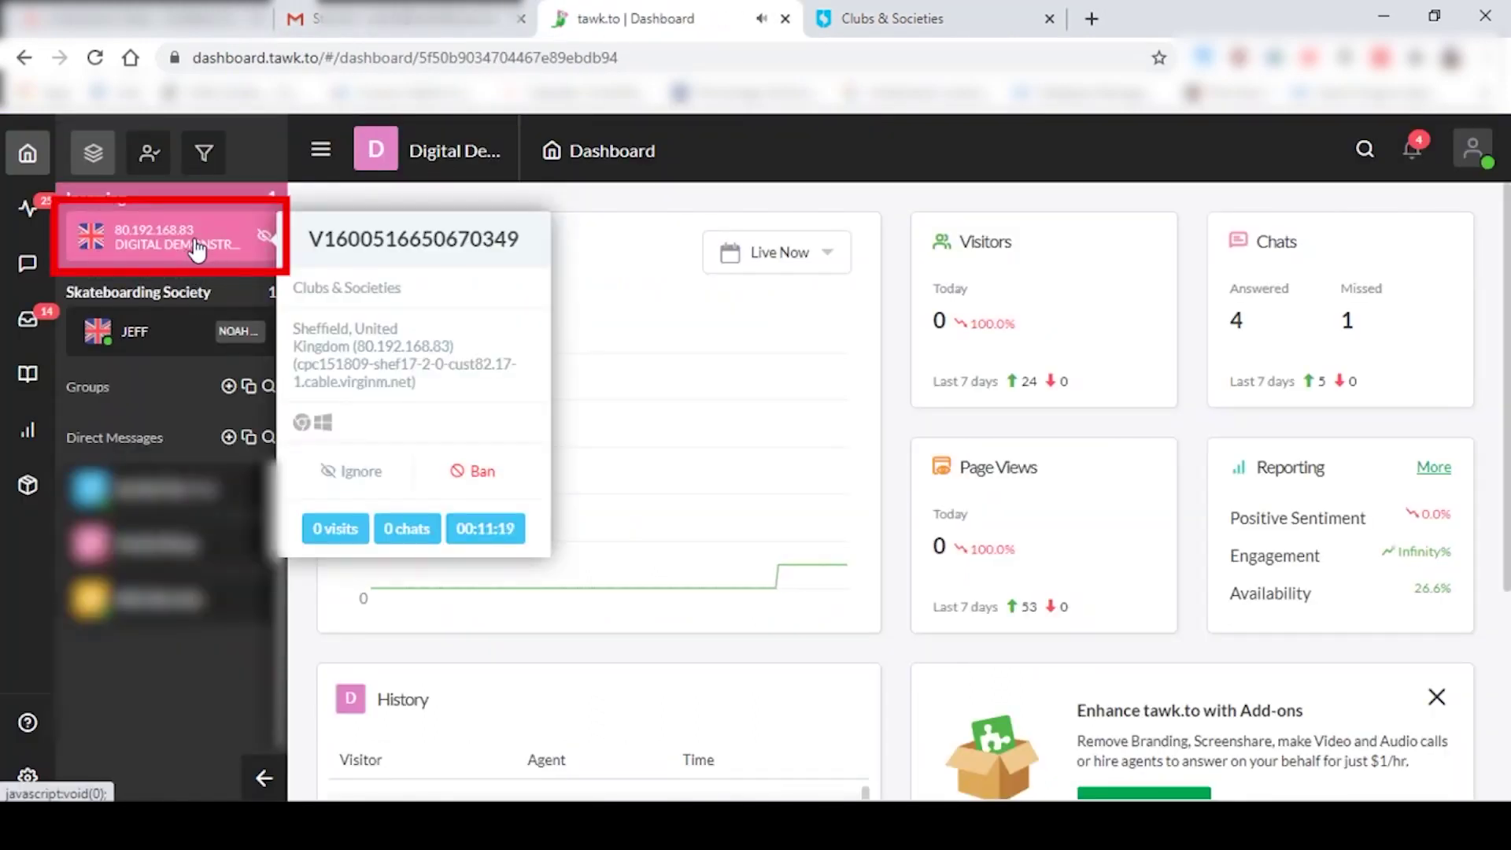
Step: Join the incoming visitor chat in tawk.to and reply 'Hey!'
{"action": "left_click", "coordinate": [202, 252]}
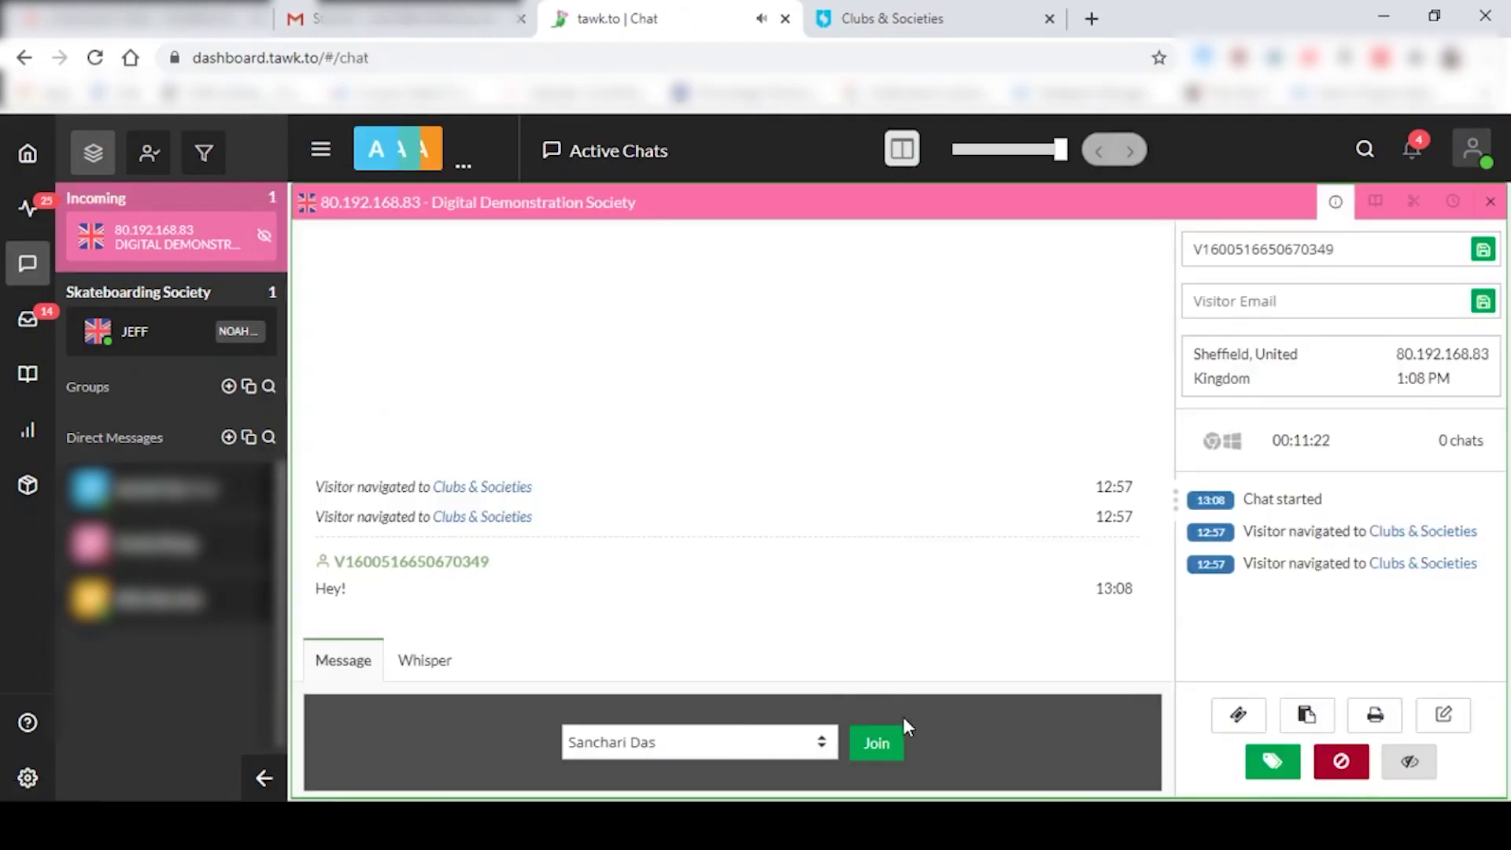
{"action": "left_click", "coordinate": [874, 754]}
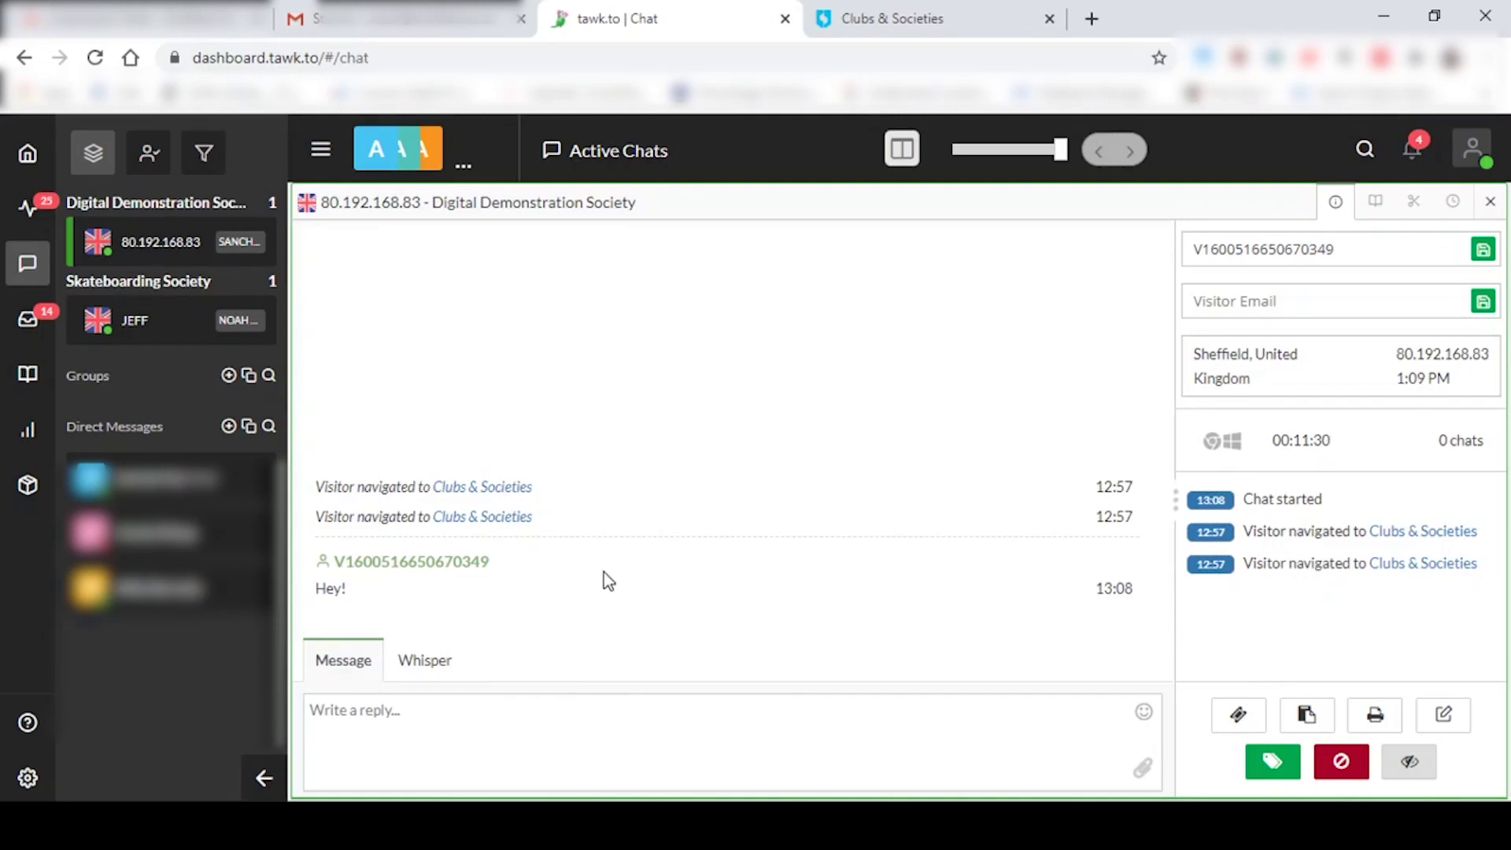
{"action": "left_click", "coordinate": [515, 733]}
{"action": "type", "text": "Hey!"}
{"action": "key", "text": "Return"}
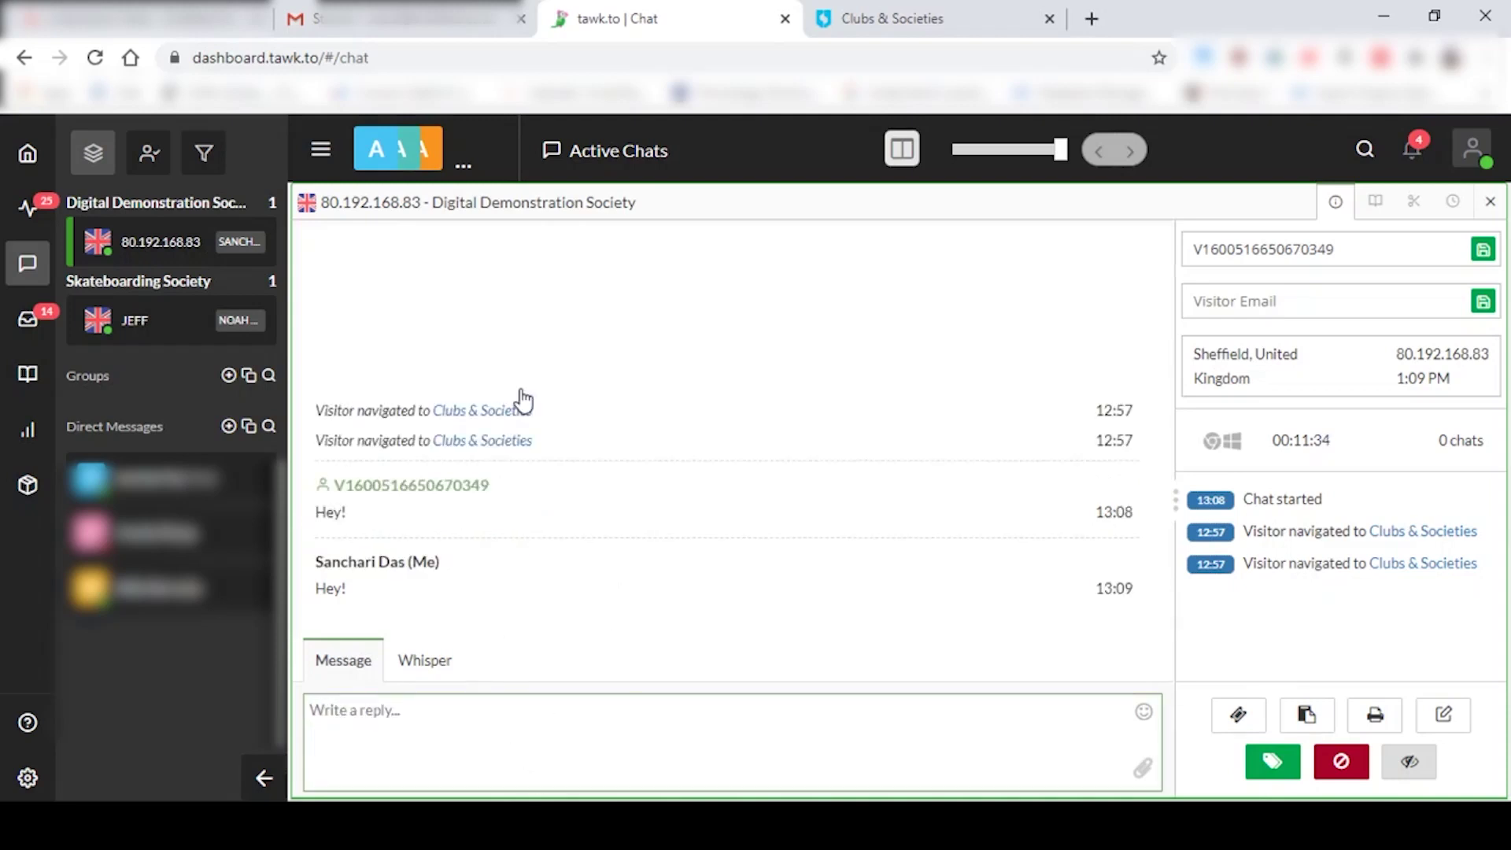
Step: As the visitor on the society page, ask 'Can I please know more?'
{"action": "left_click", "coordinate": [952, 16]}
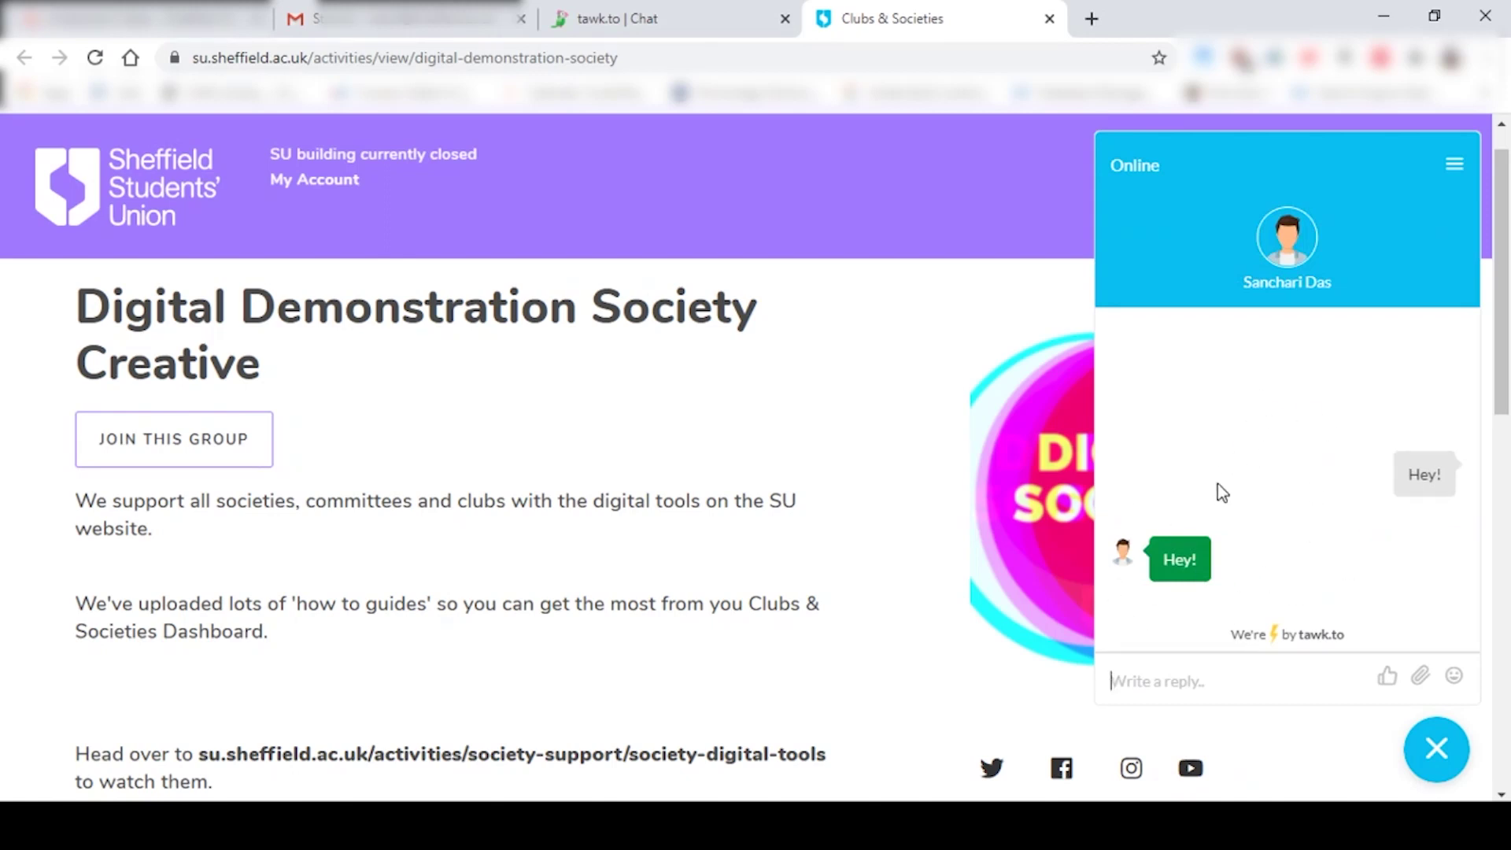
{"action": "mouse_move", "coordinate": [1156, 586]}
{"action": "type", "text": "Can I "}
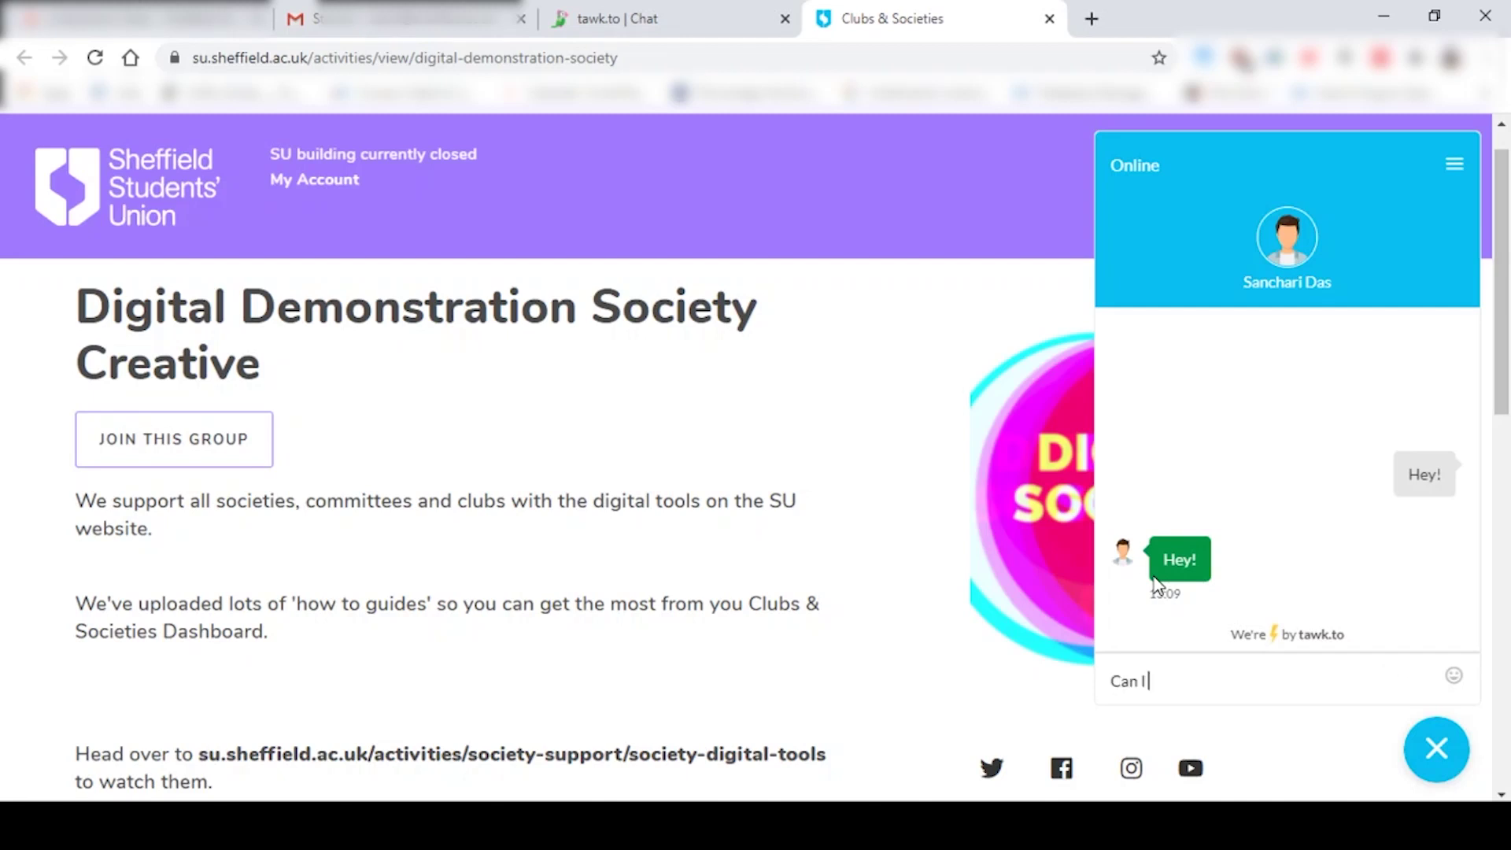
{"action": "type", "text": "please know more?"}
{"action": "key", "text": "Return"}
Step: Answer the visitor in tawk.to with 'Yes, for sure!'
{"action": "left_click", "coordinate": [578, 16]}
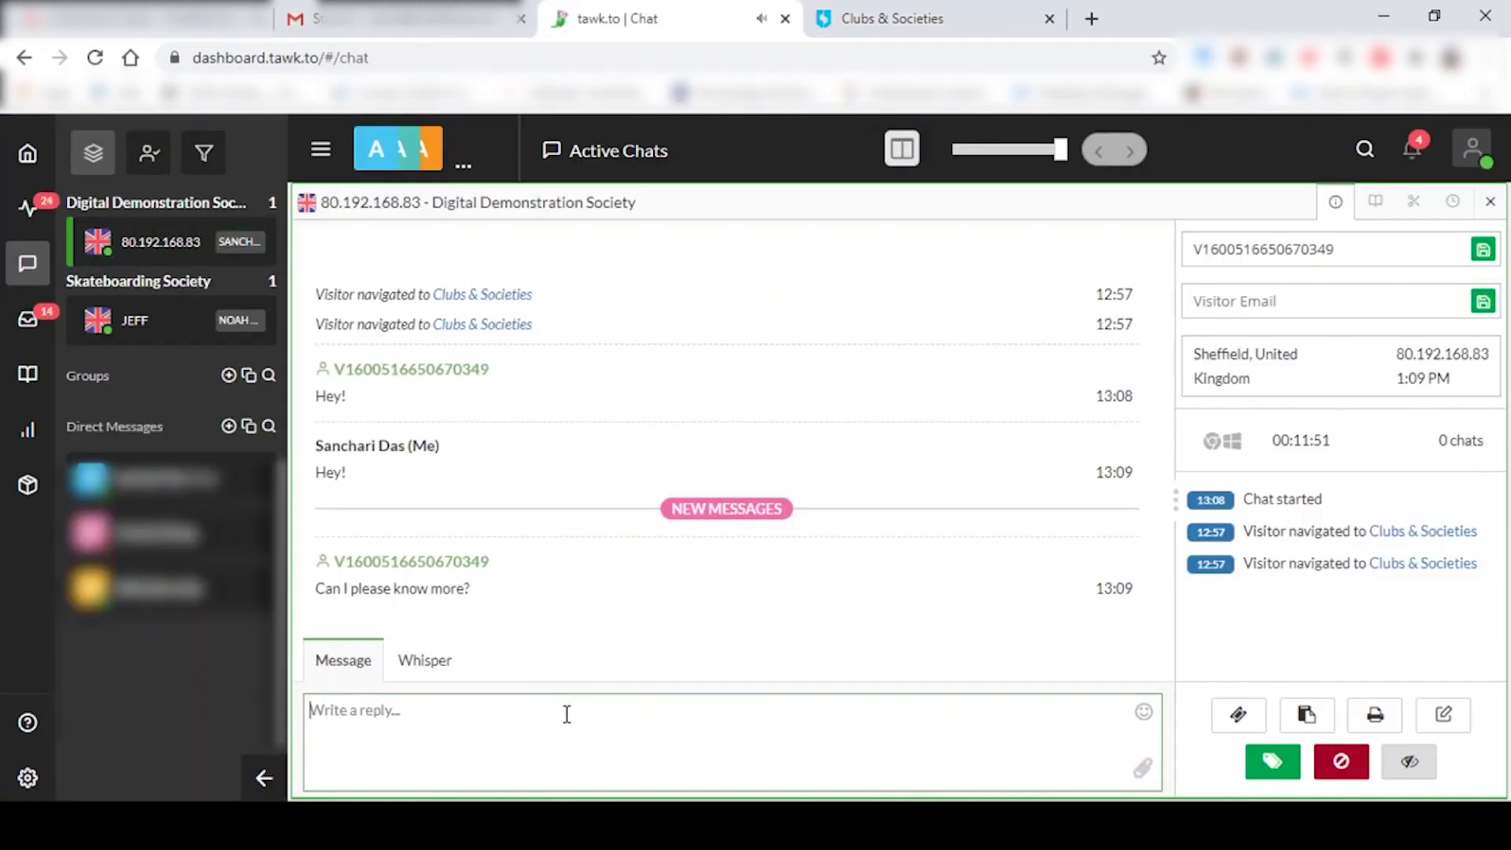
{"action": "type", "text": "Yes, for sure!"}
{"action": "key", "text": "Return"}
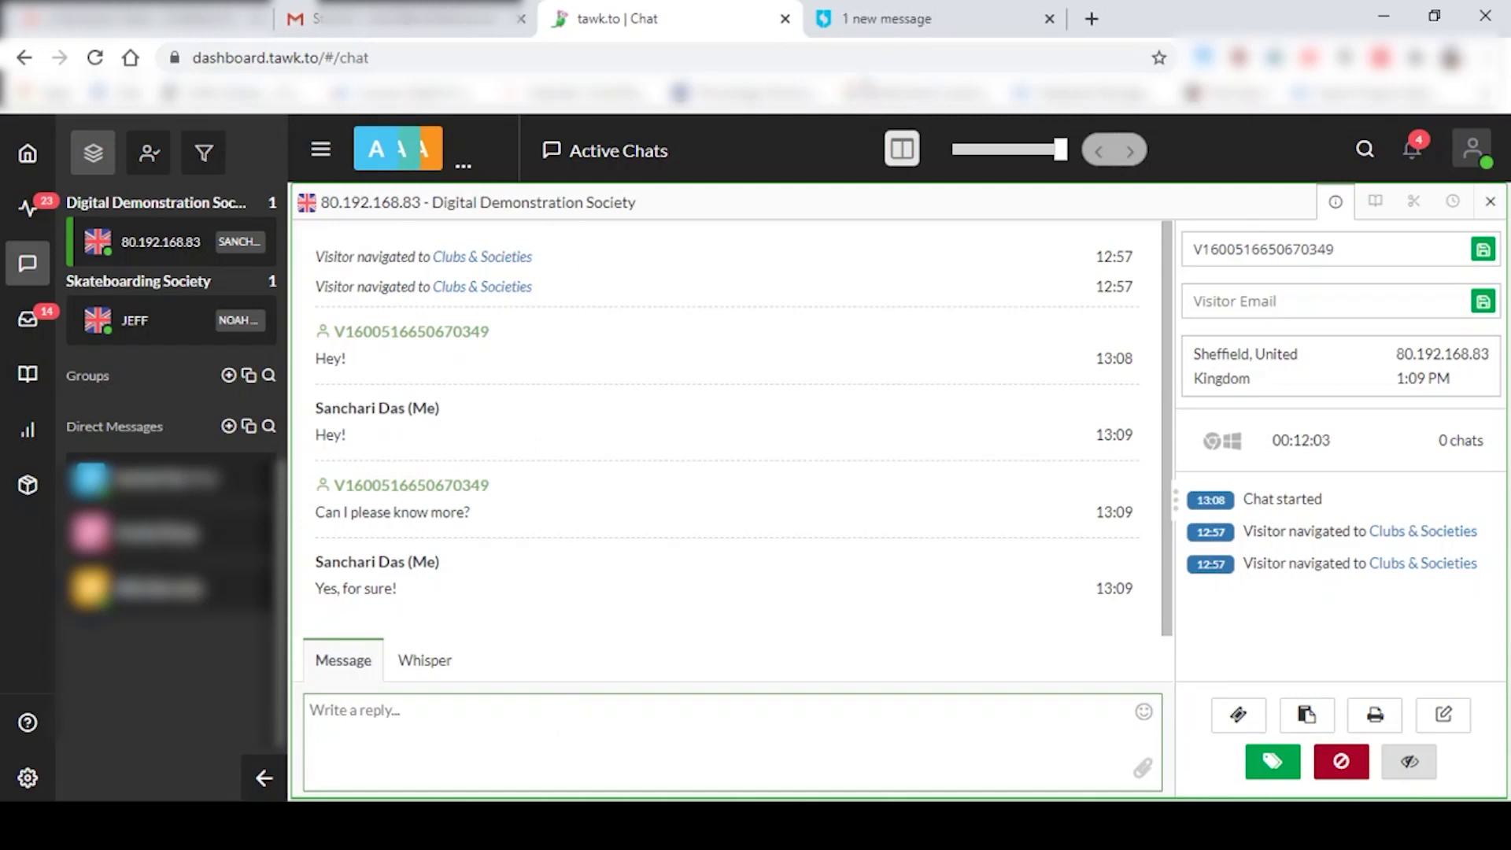
{"action": "key", "text": "ctrl+Tab"}
Step: End the chat session from the widget's options menu and confirm tawk.to logs 'Chat ended'
{"action": "left_click", "coordinate": [1446, 741]}
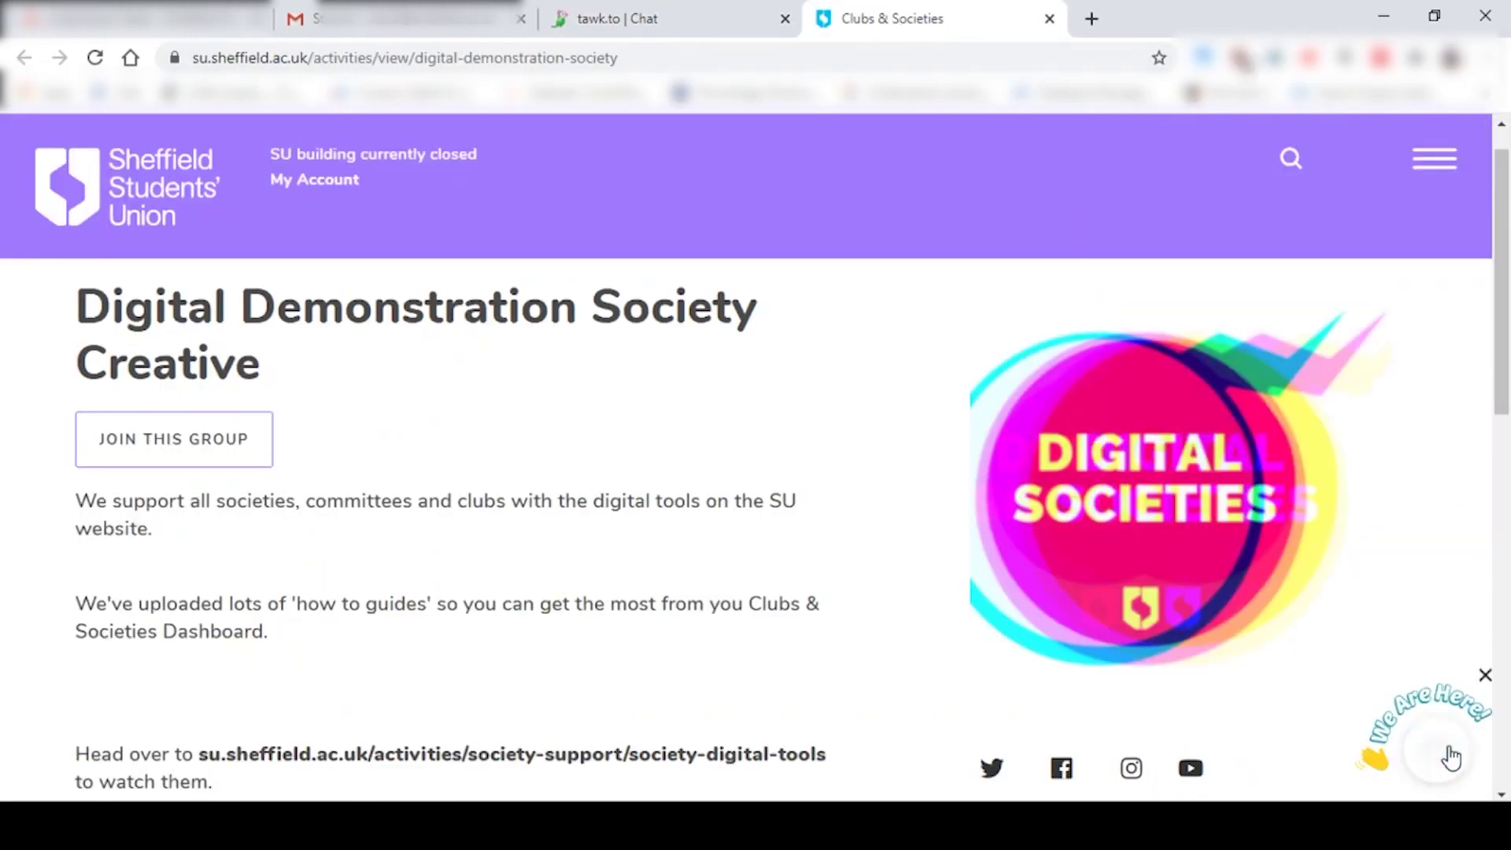
{"action": "left_click", "coordinate": [655, 14]}
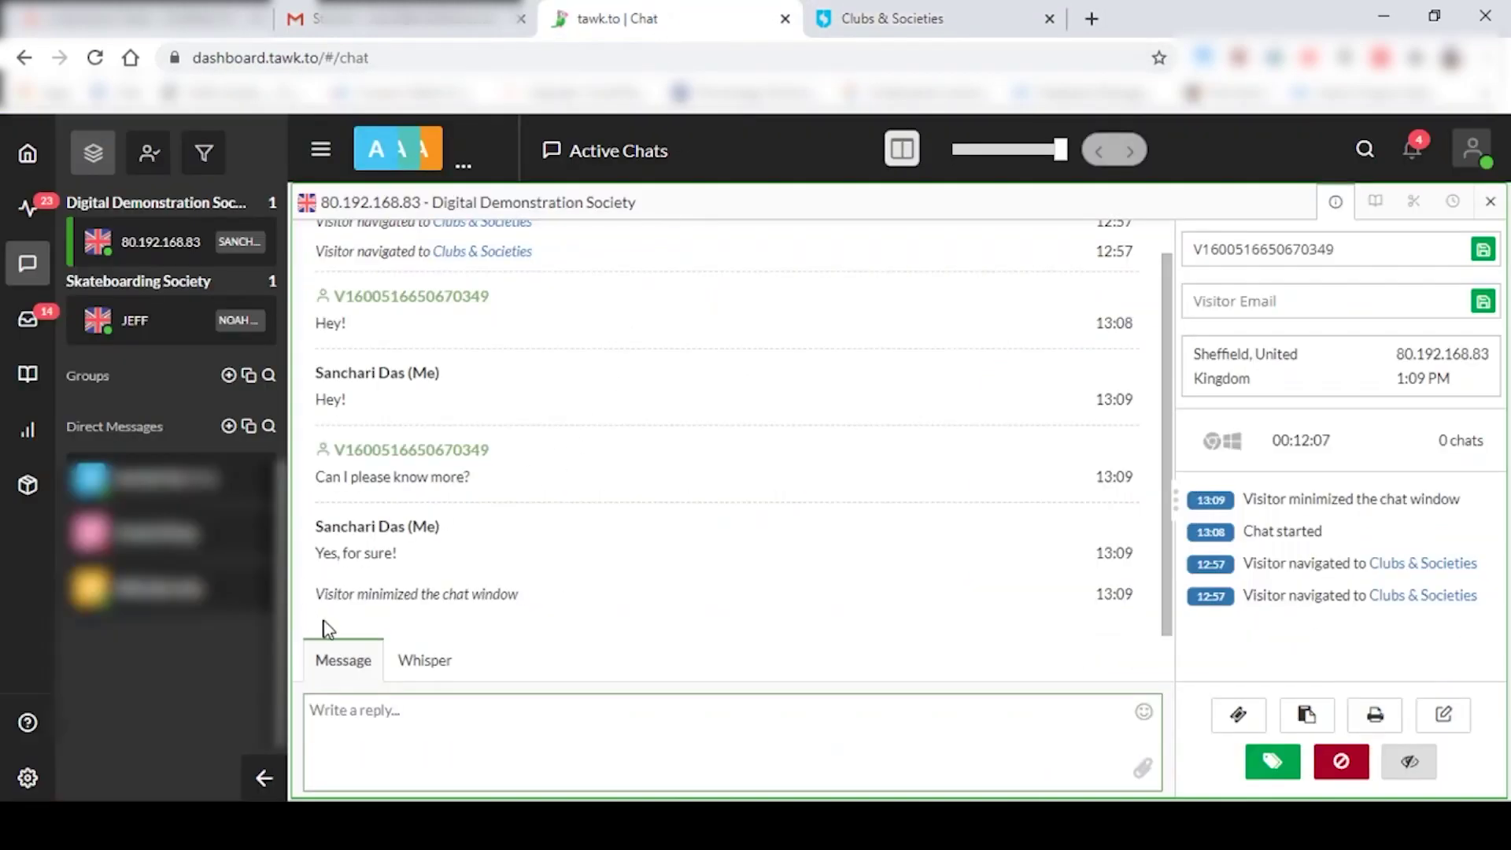
{"action": "left_click", "coordinate": [1018, 13]}
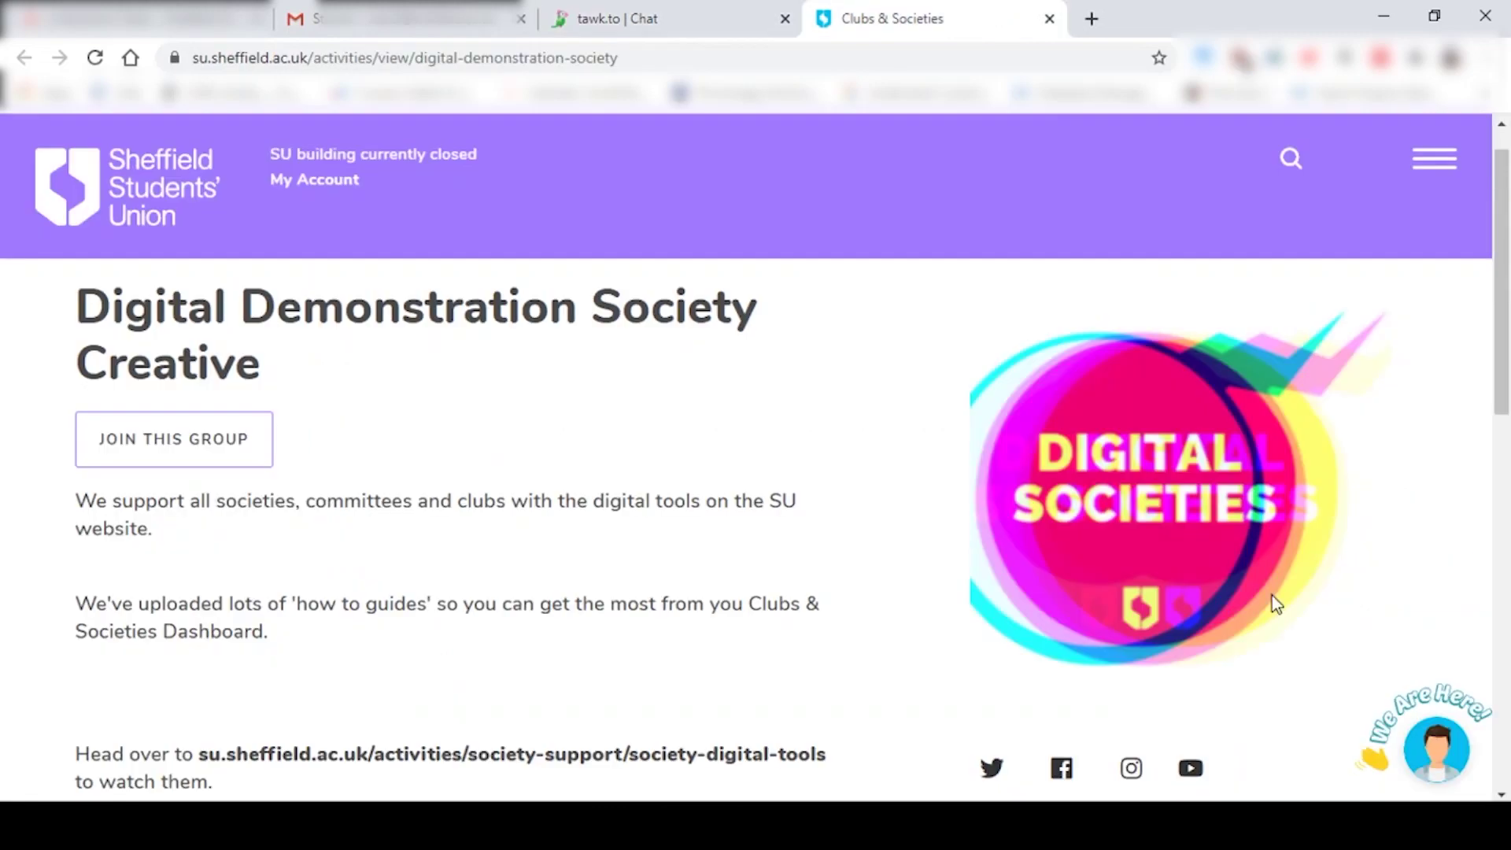
{"action": "left_click", "coordinate": [1432, 744]}
{"action": "left_click", "coordinate": [1454, 164]}
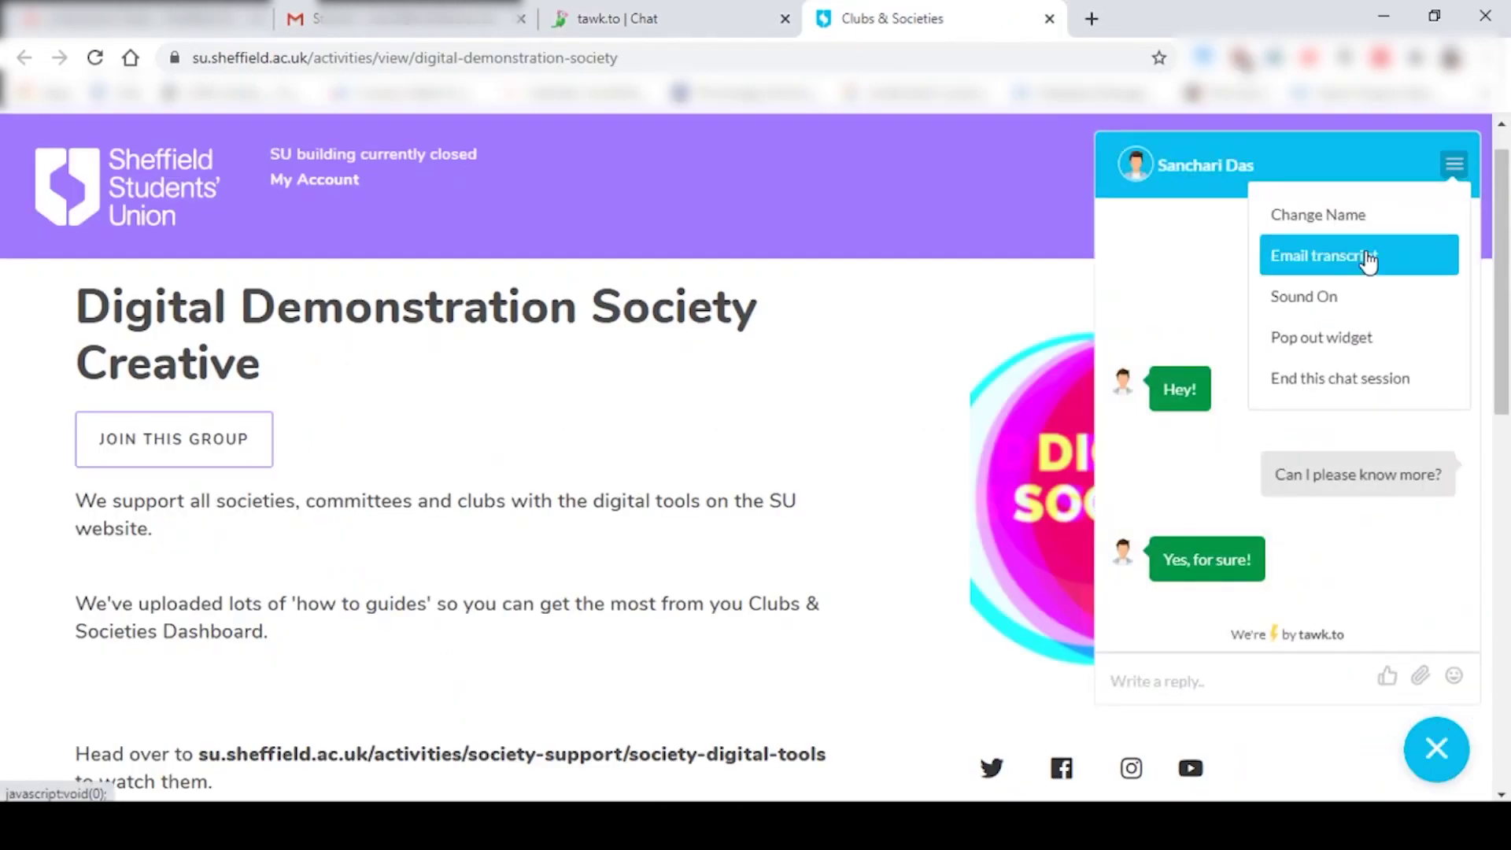
{"action": "left_click", "coordinate": [1298, 378]}
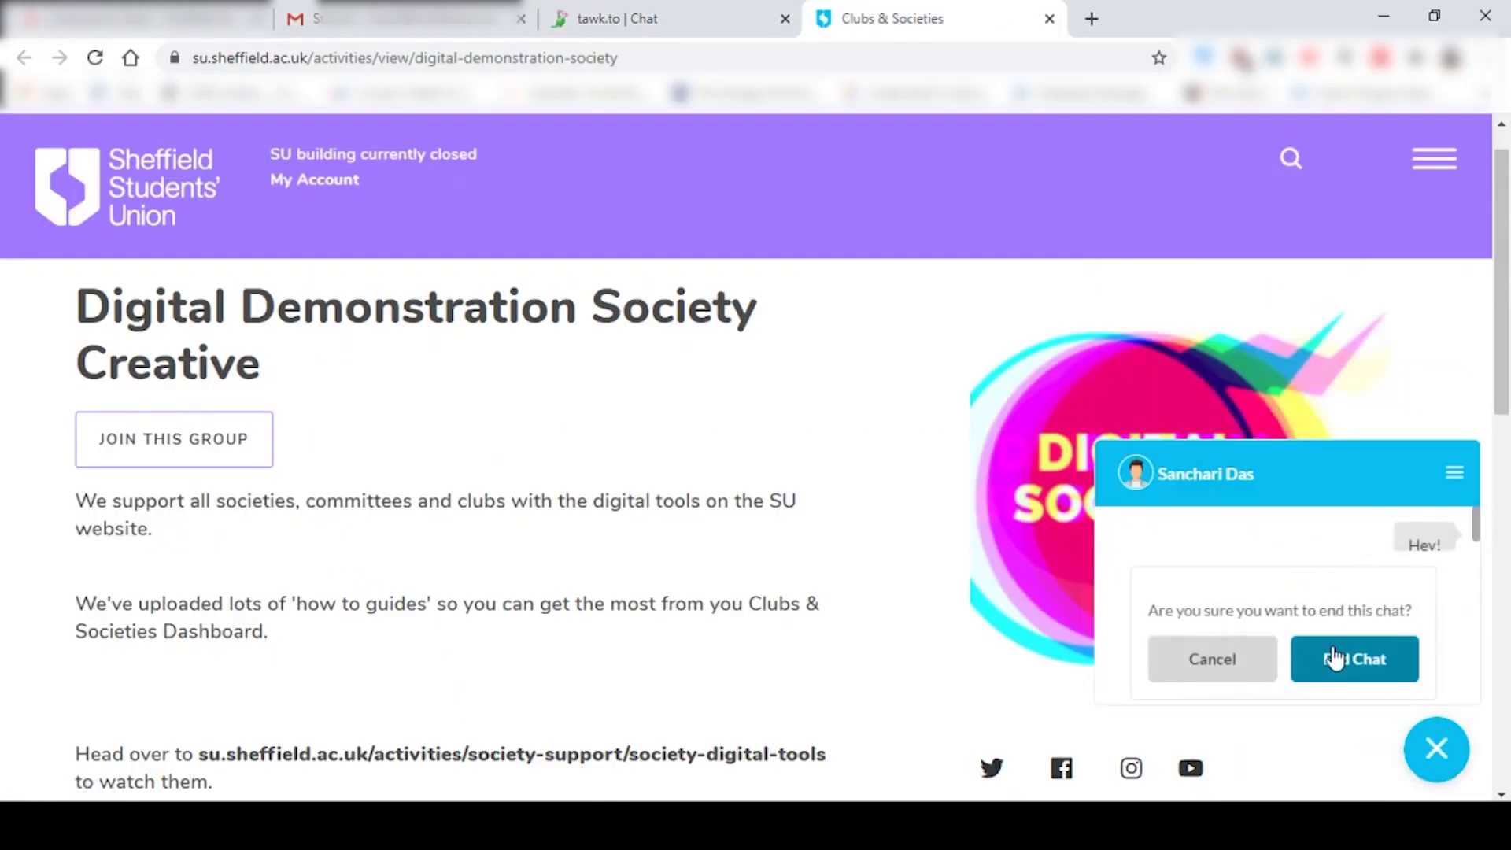
{"action": "left_click", "coordinate": [1338, 665]}
{"action": "left_click", "coordinate": [621, 15]}
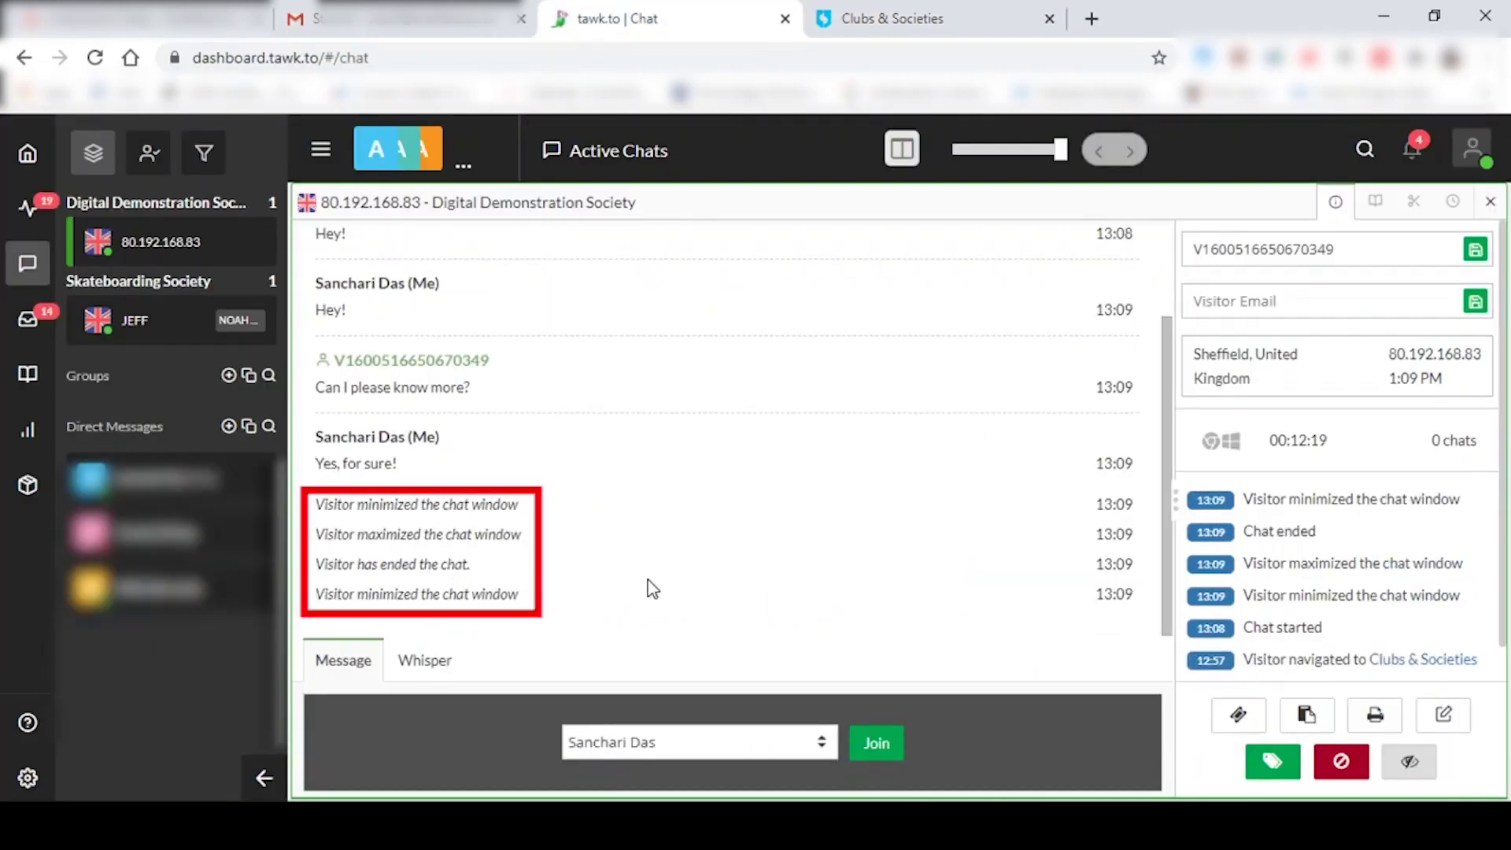
Step: On the society page, start a new chat in the widget and send 'Hey!'
{"action": "left_click", "coordinate": [912, 11]}
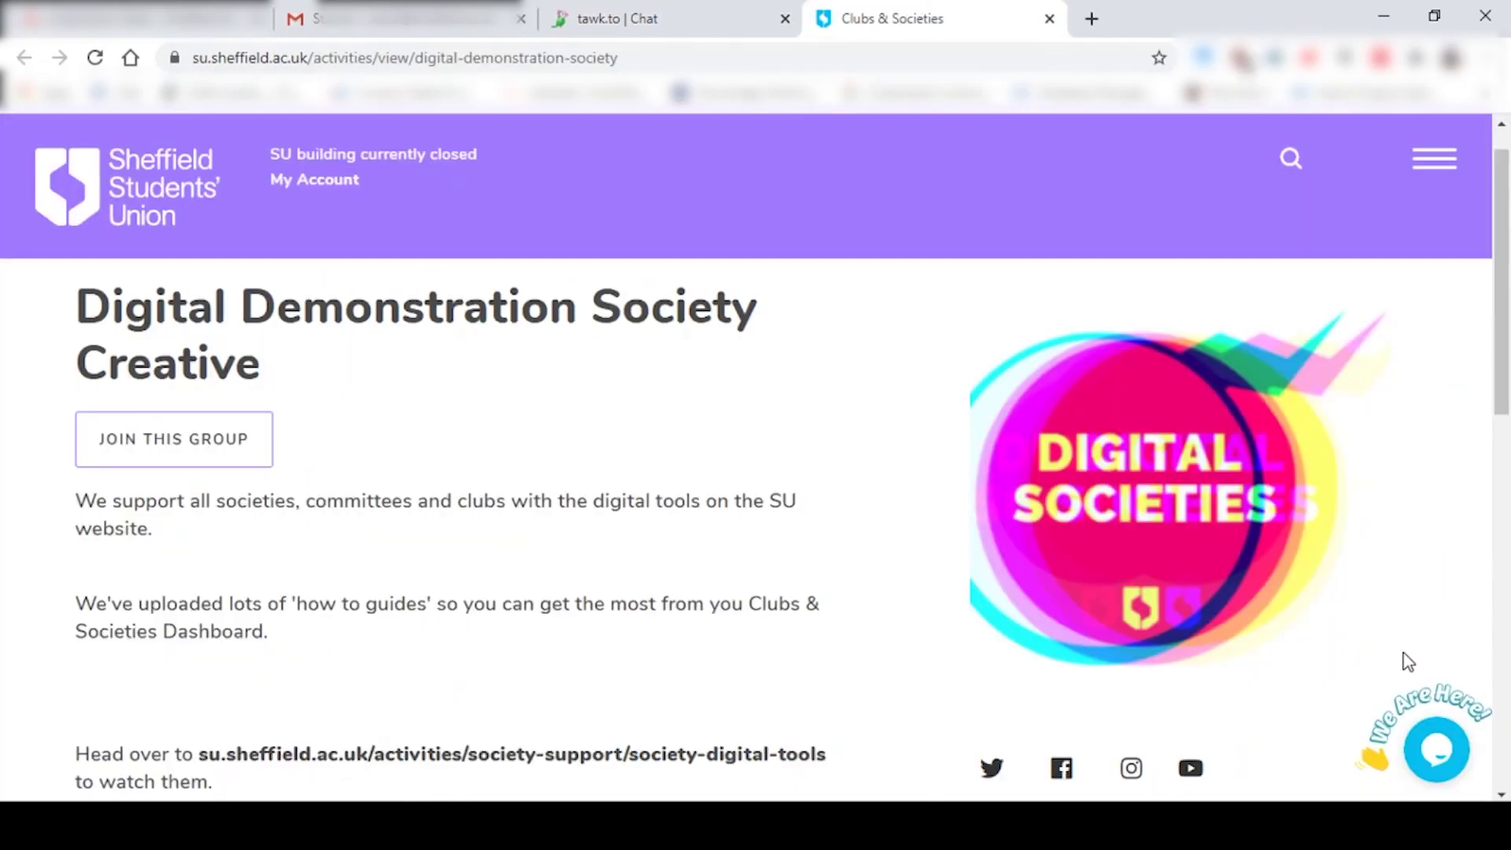
{"action": "left_click", "coordinate": [1436, 749]}
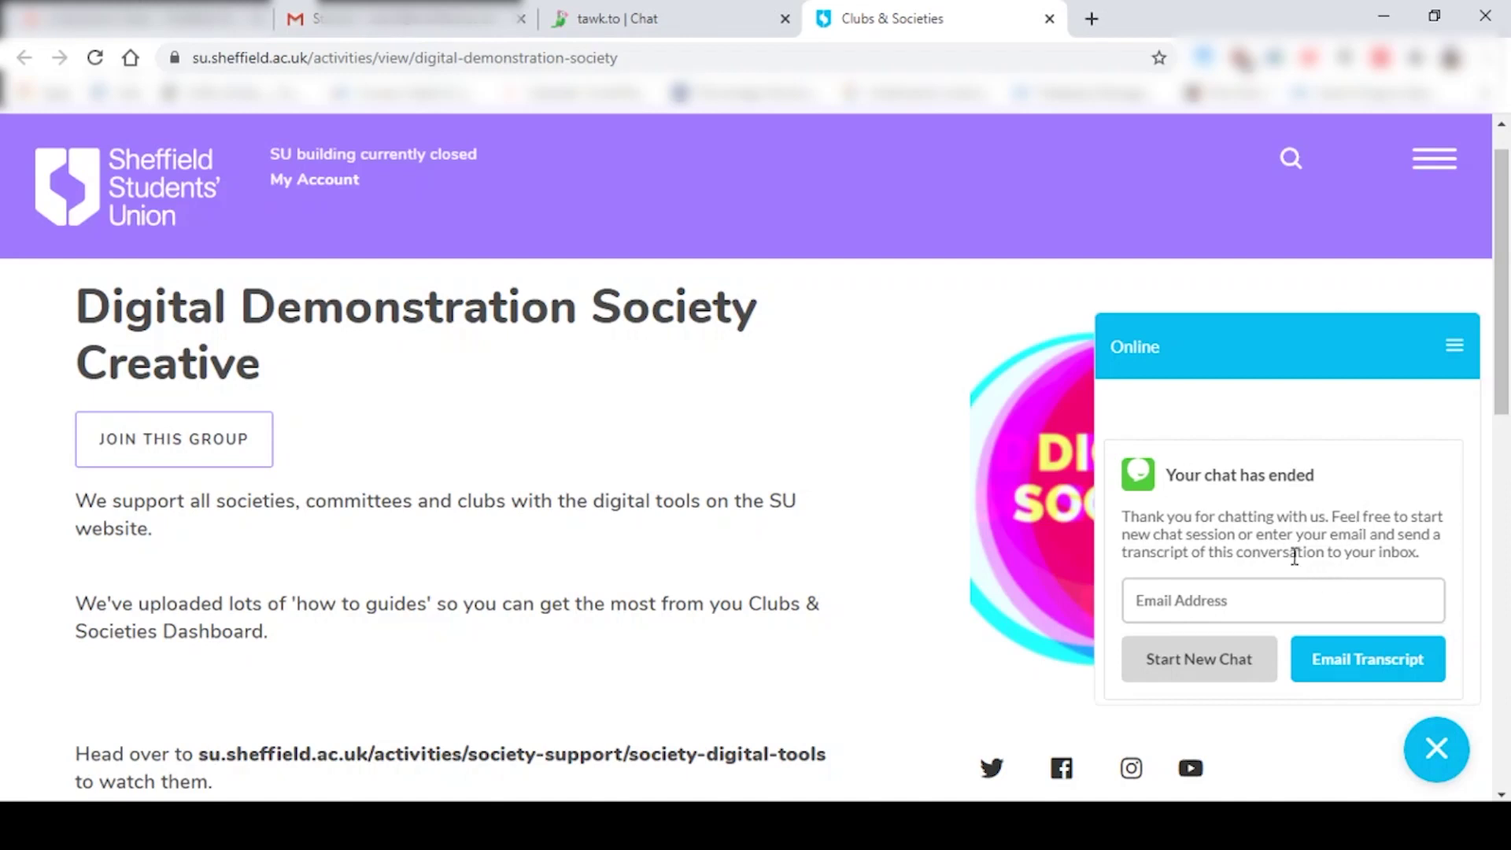
{"action": "left_click", "coordinate": [1245, 667]}
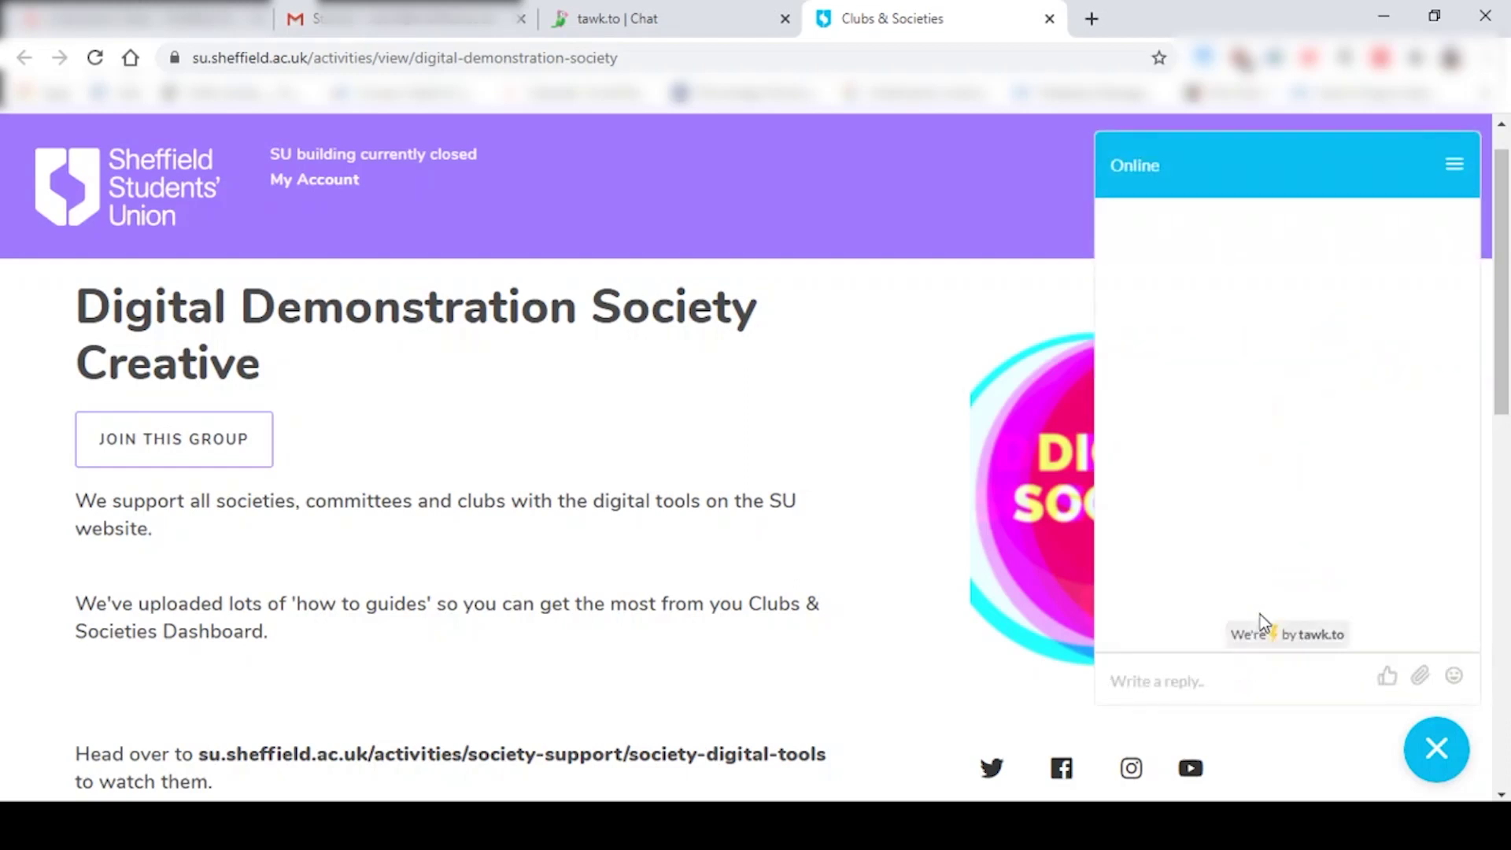
{"action": "type", "text": "Hey"}
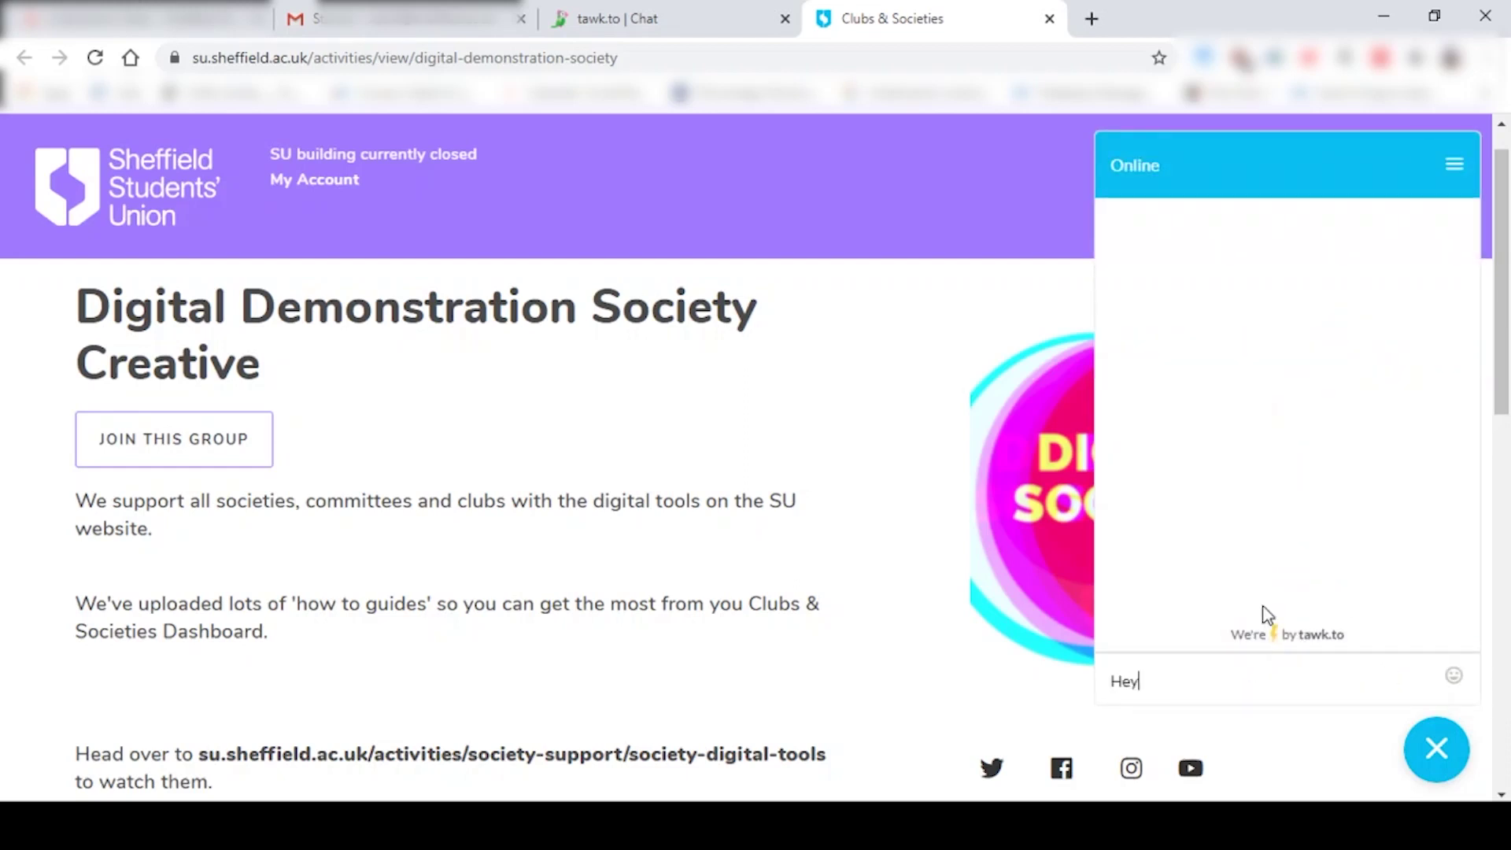
{"action": "type", "text": "!"}
{"action": "key", "text": "Return"}
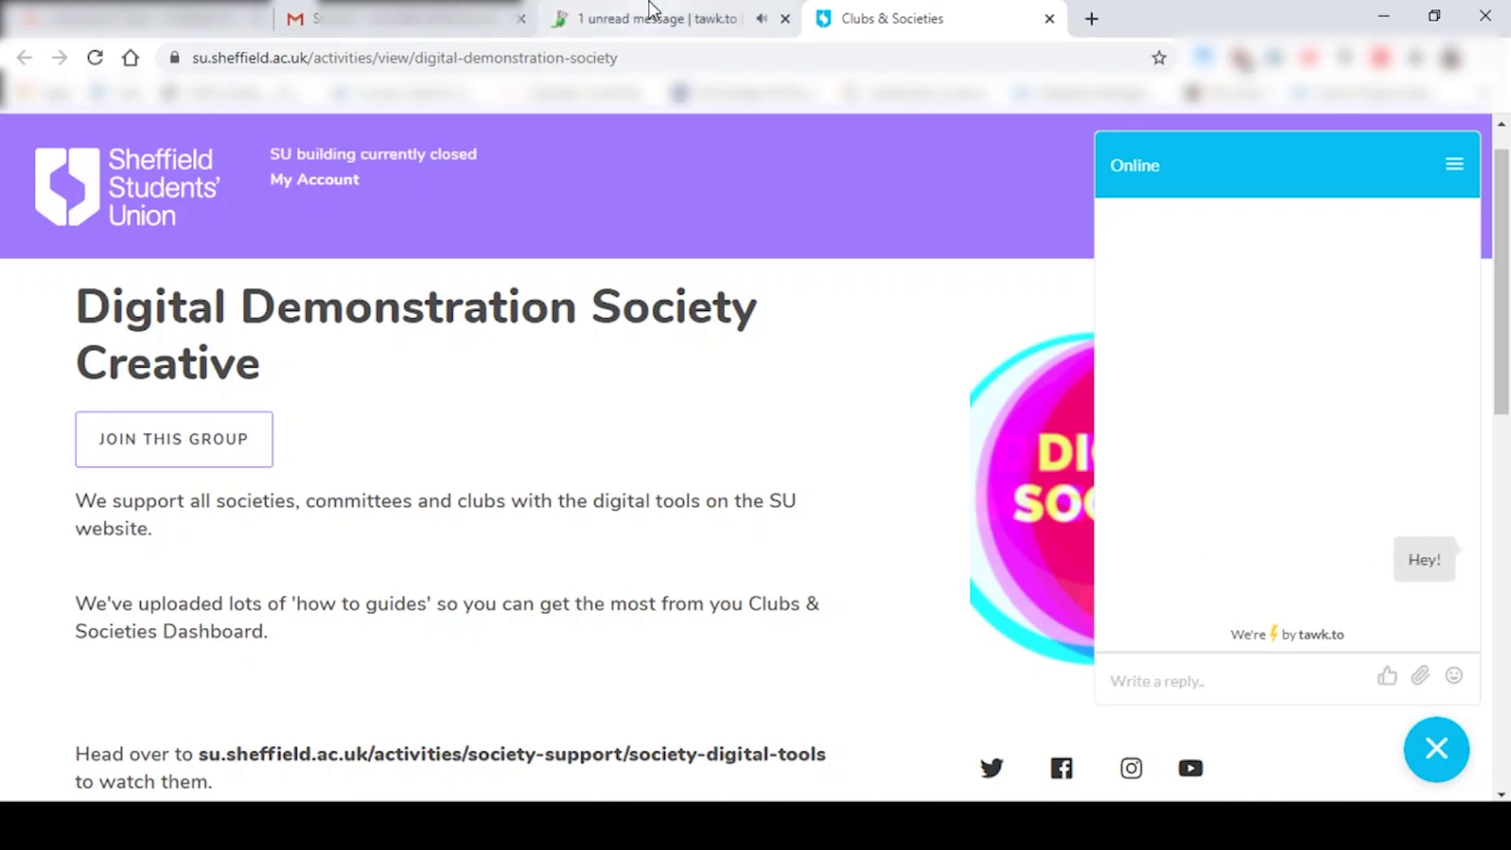
Step: Join the new incoming chat in tawk.to, reply 'Hey!', and see it in the society page widget
{"action": "left_click", "coordinate": [650, 11]}
{"action": "mouse_move", "coordinate": [209, 244]}
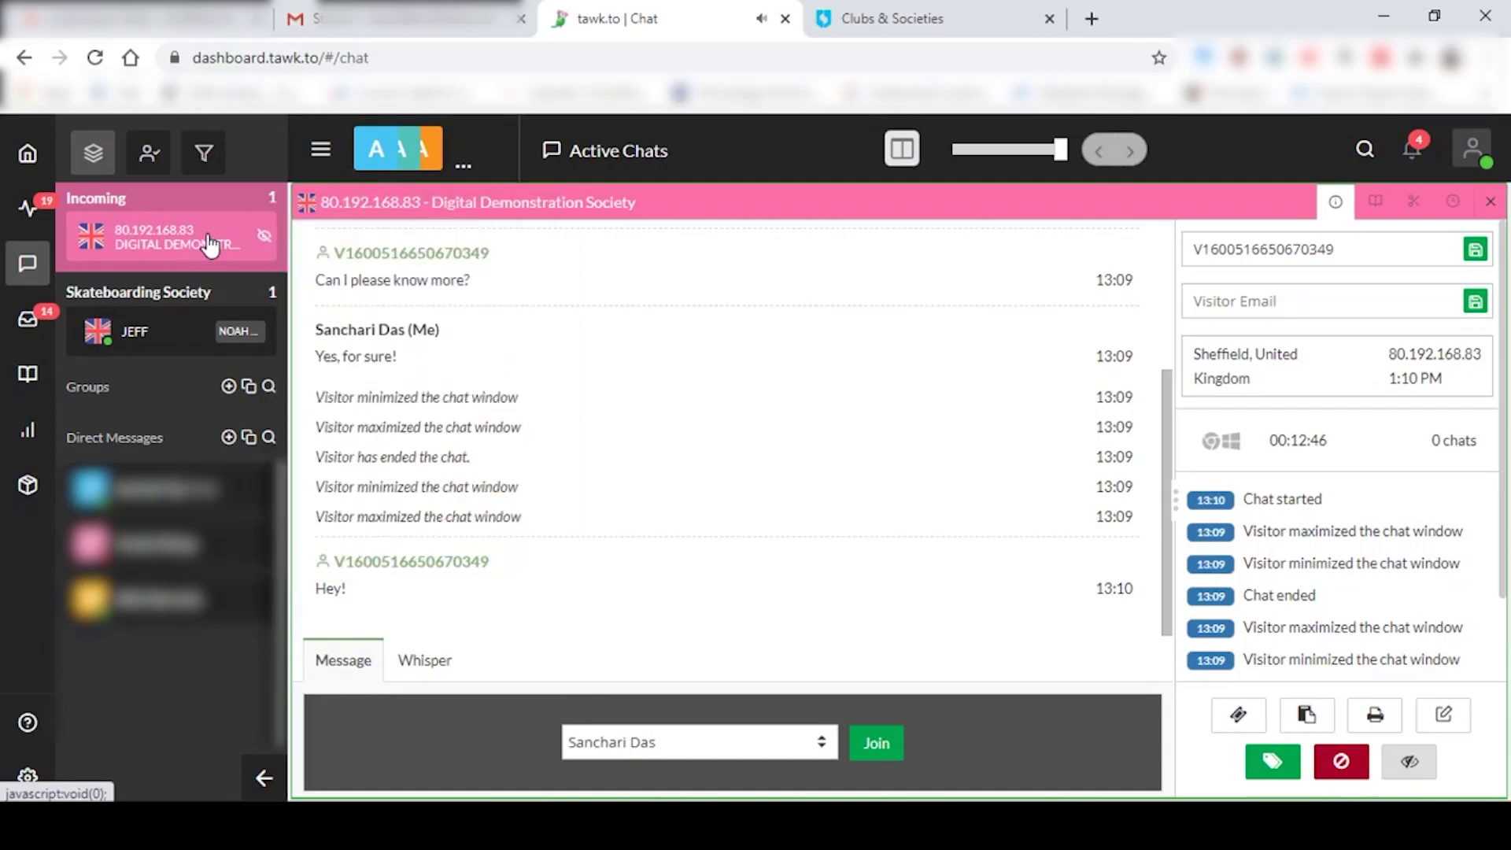
{"action": "left_click", "coordinate": [888, 742]}
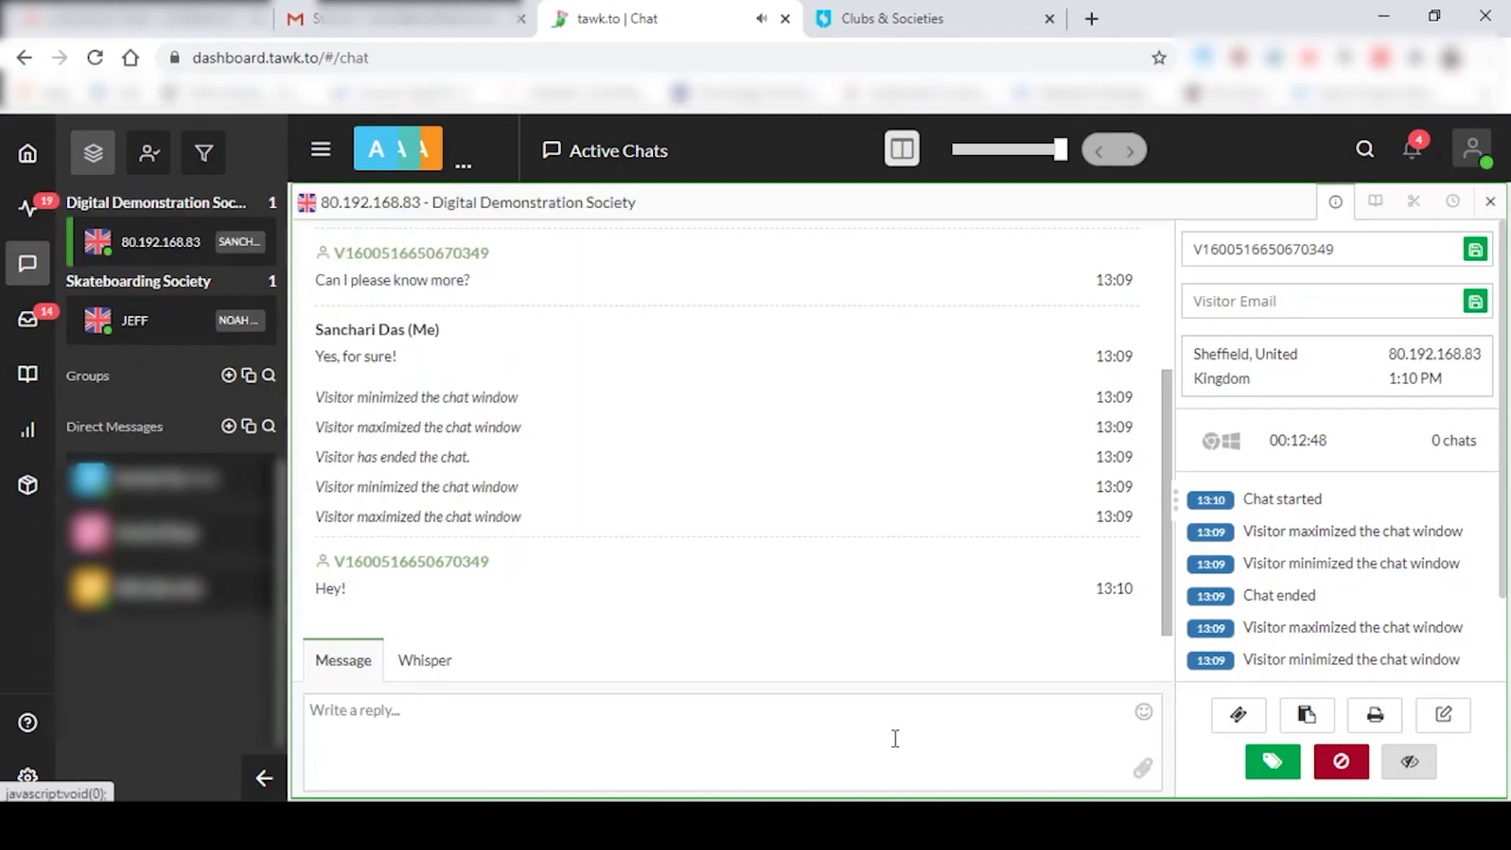
{"action": "left_click", "coordinate": [769, 750]}
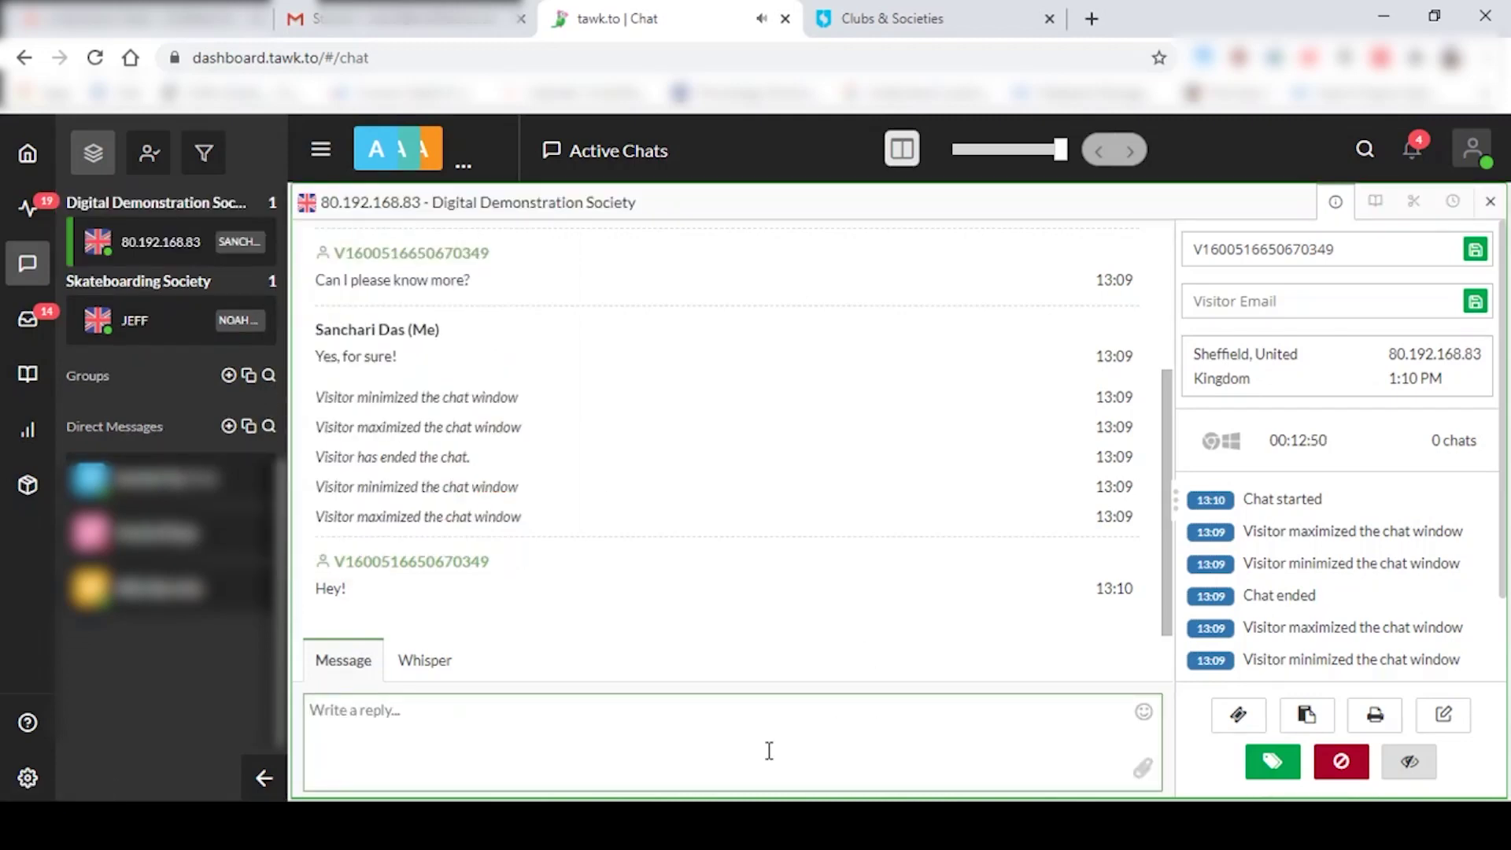
{"action": "type", "text": "Hey!"}
{"action": "key", "text": "Return"}
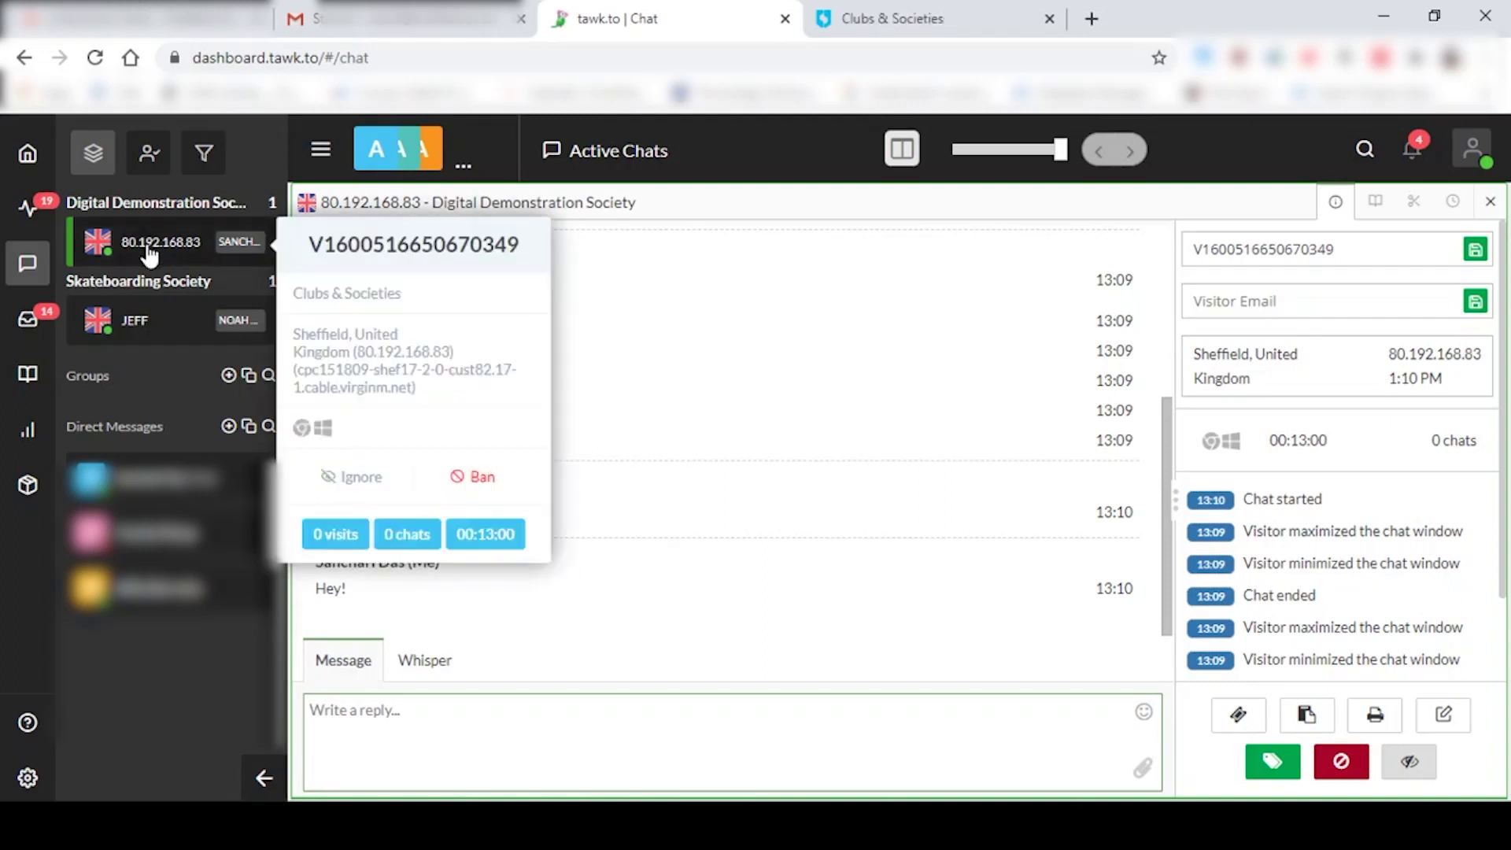
{"action": "mouse_move", "coordinate": [262, 323]}
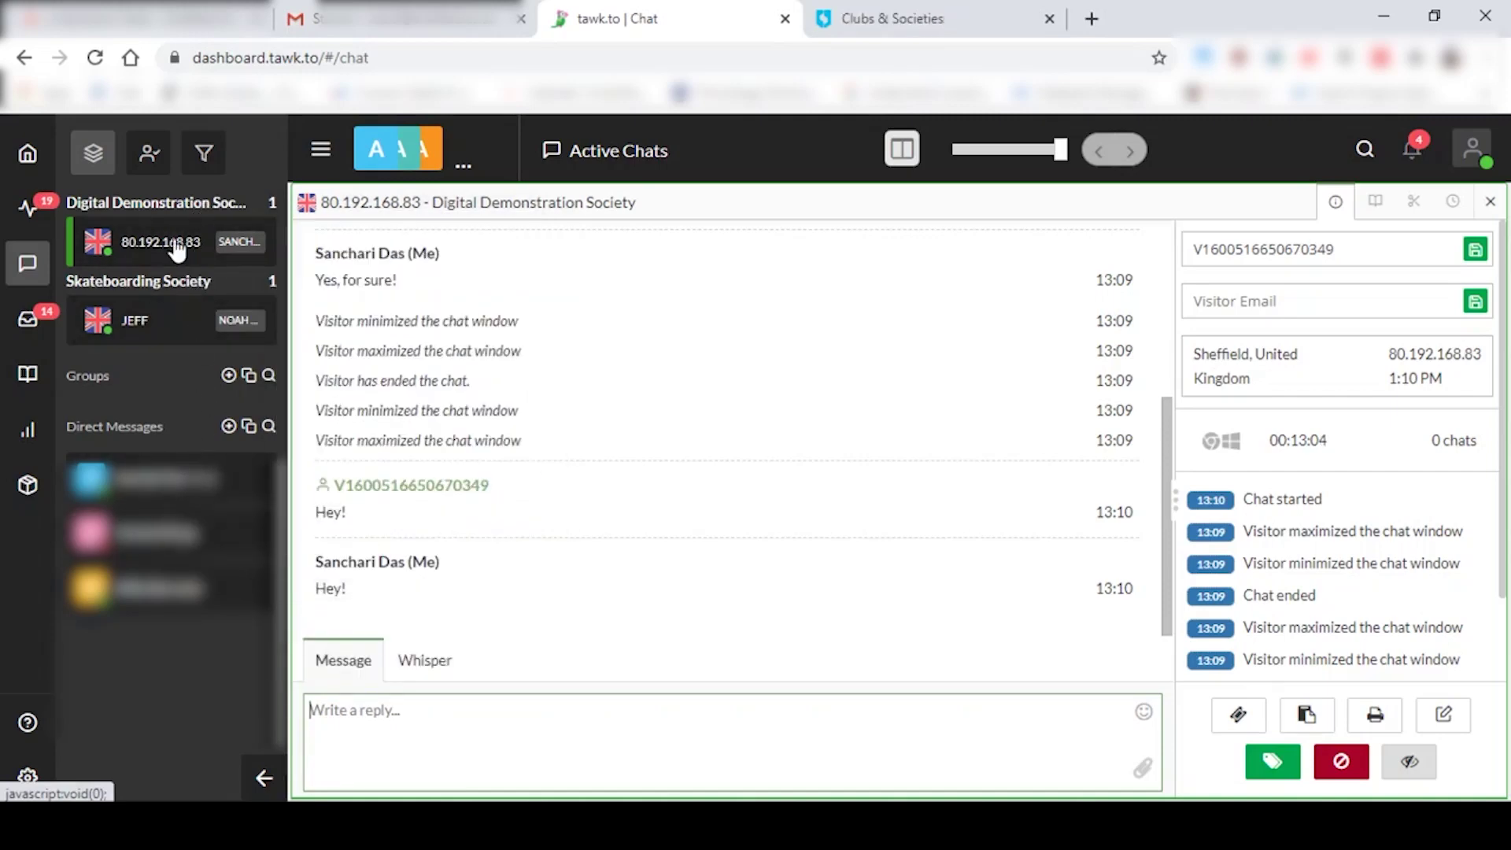
{"action": "mouse_move", "coordinate": [180, 345]}
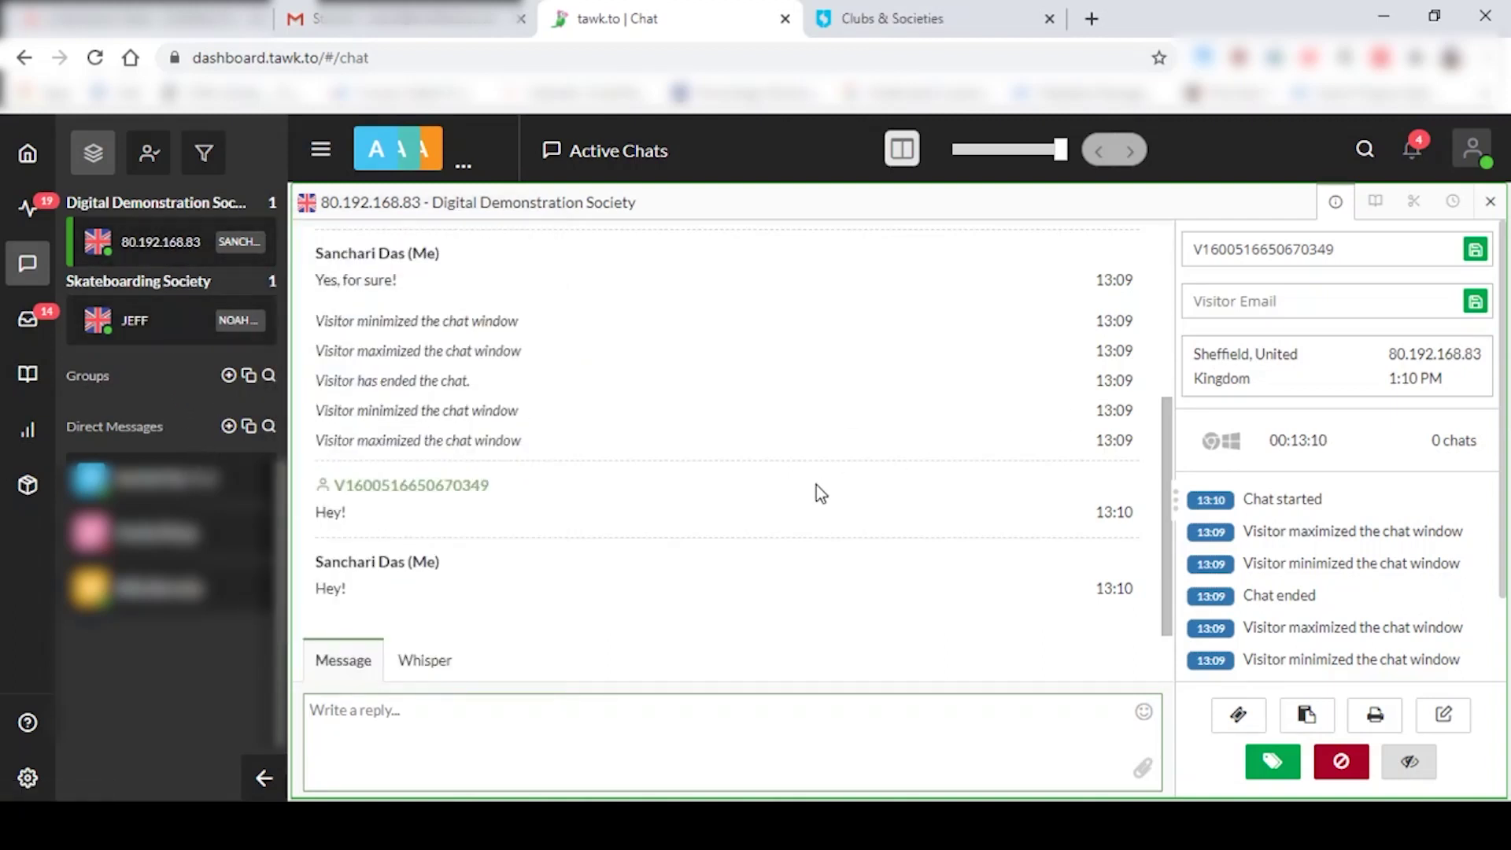
{"action": "left_click", "coordinate": [857, 11]}
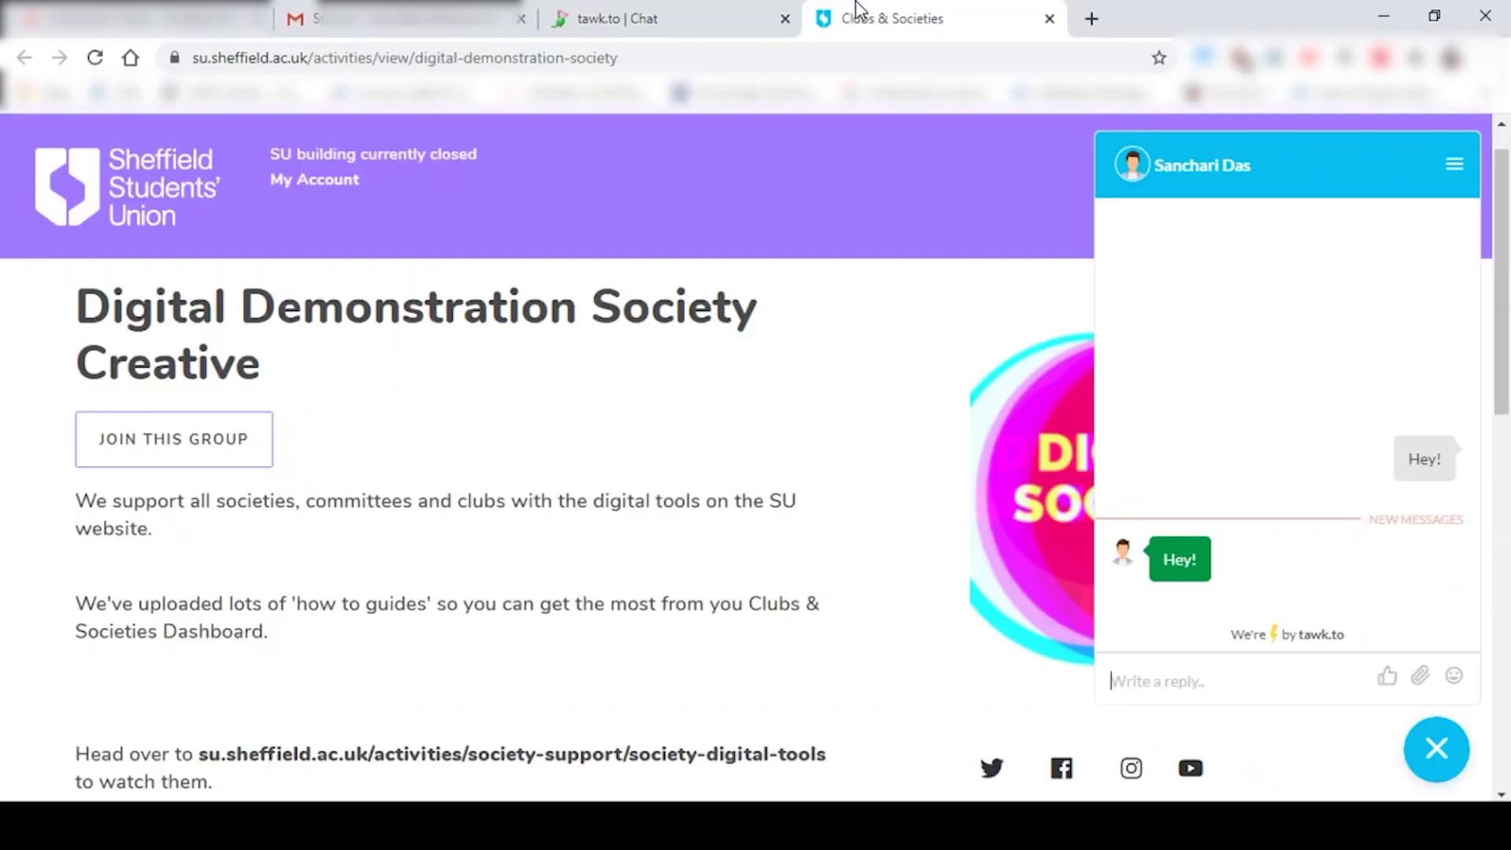